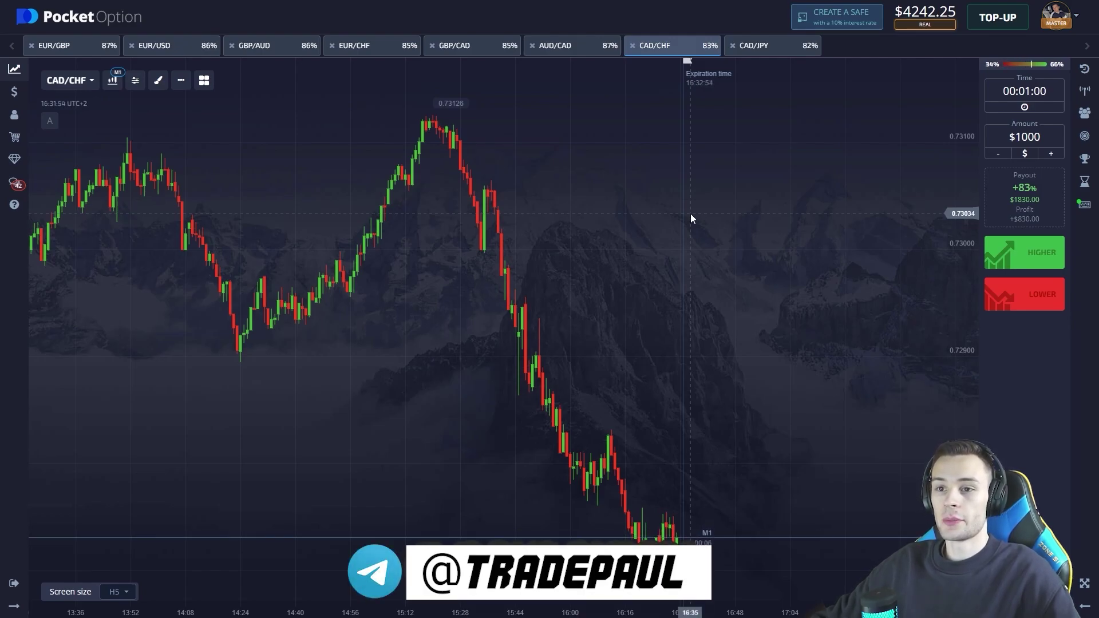
- Apply the Alligator and Fractal indicators to the CAD/CHF chart, then move to CAD/JPY
{"action": "left_click", "coordinate": [134, 84]}
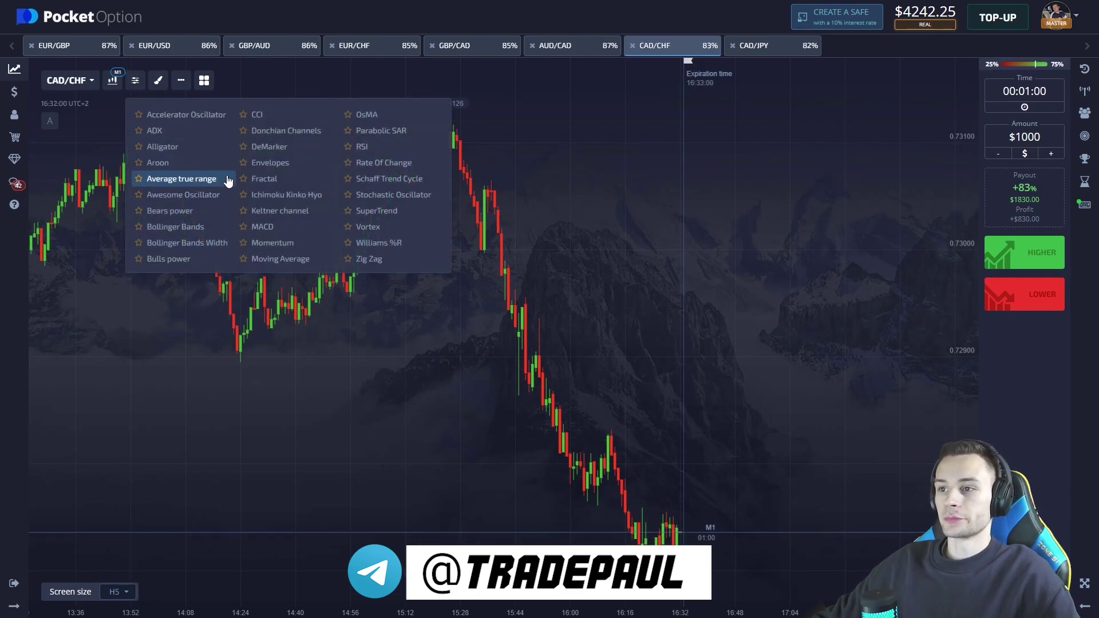
{"action": "left_click", "coordinate": [186, 153]}
{"action": "left_click", "coordinate": [264, 207]}
{"action": "left_click", "coordinate": [681, 221]}
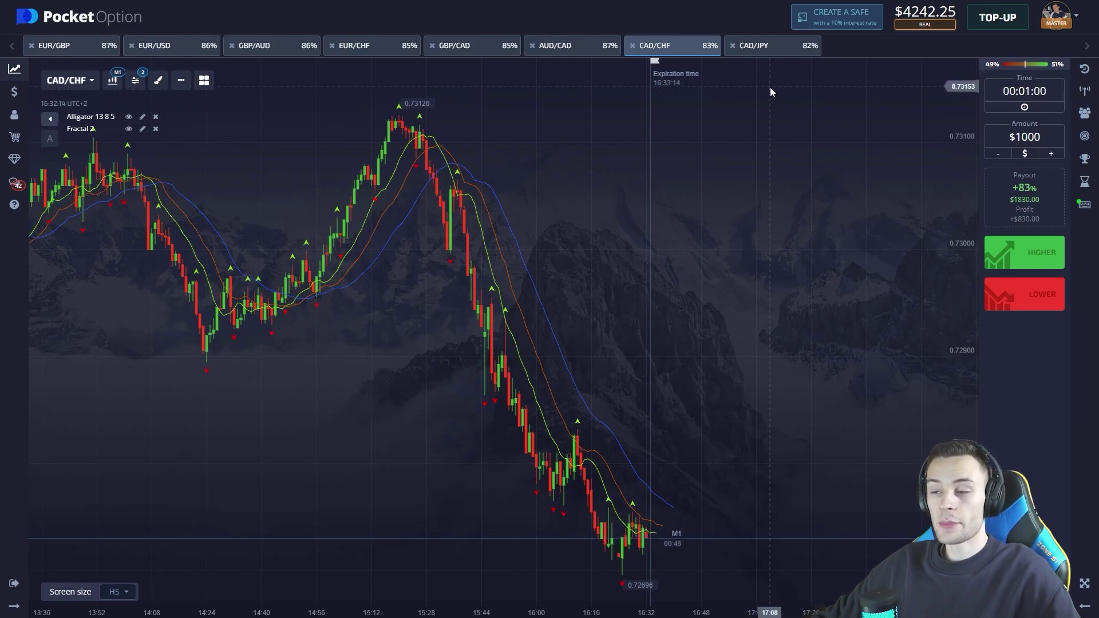
{"action": "left_click", "coordinate": [767, 53]}
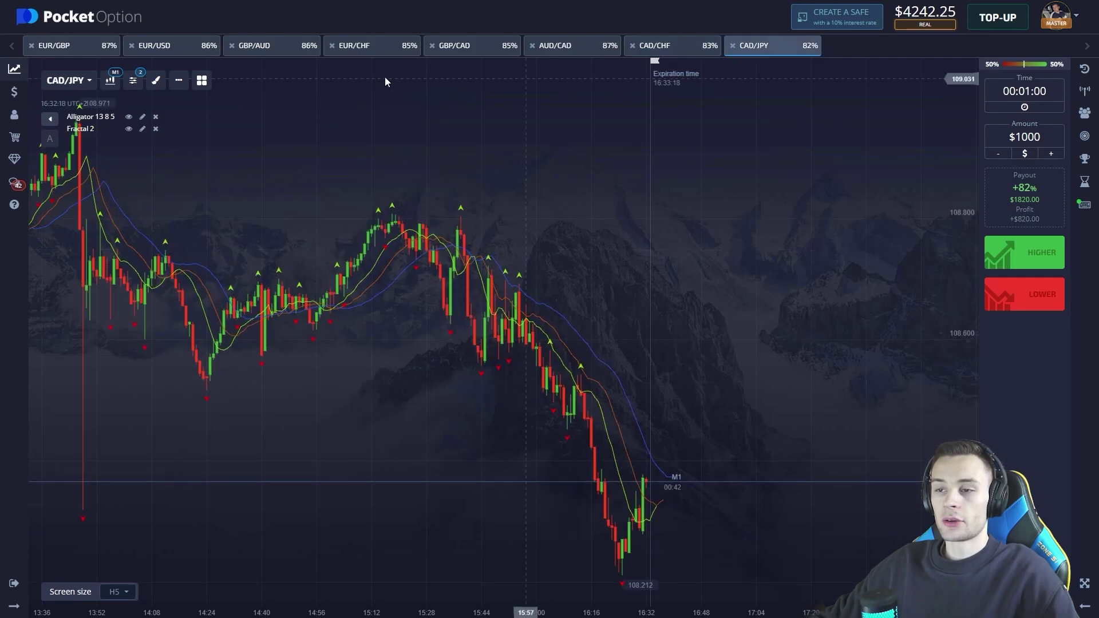
- Glance at GBP/AUD, then place four $1000 Higher trades on EUR/USD
{"action": "left_click", "coordinate": [270, 49]}
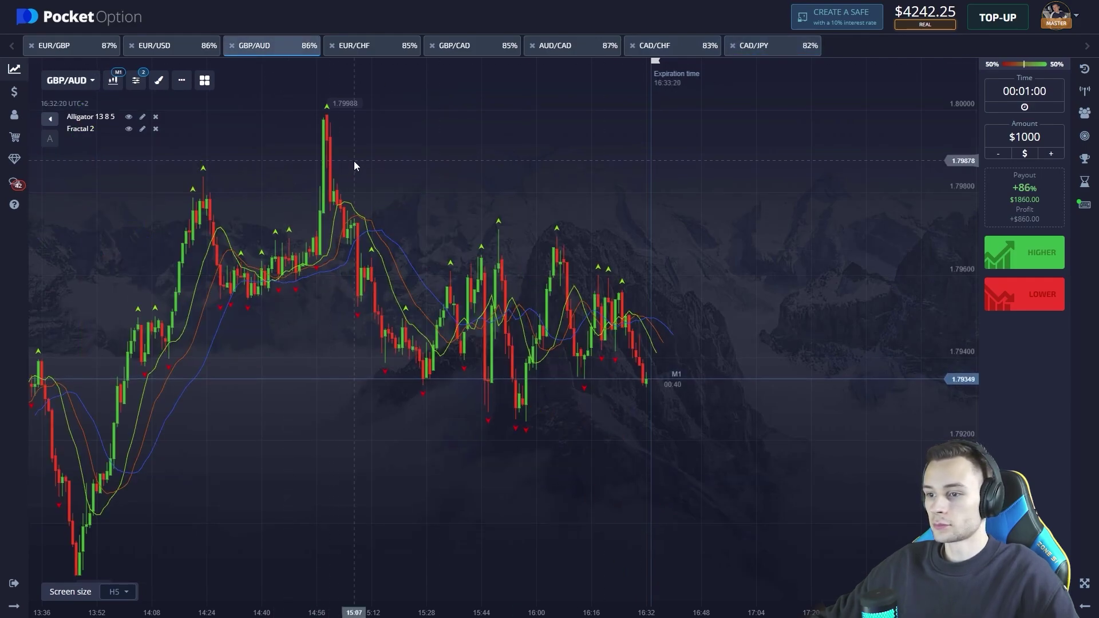
{"action": "left_click", "coordinate": [172, 51]}
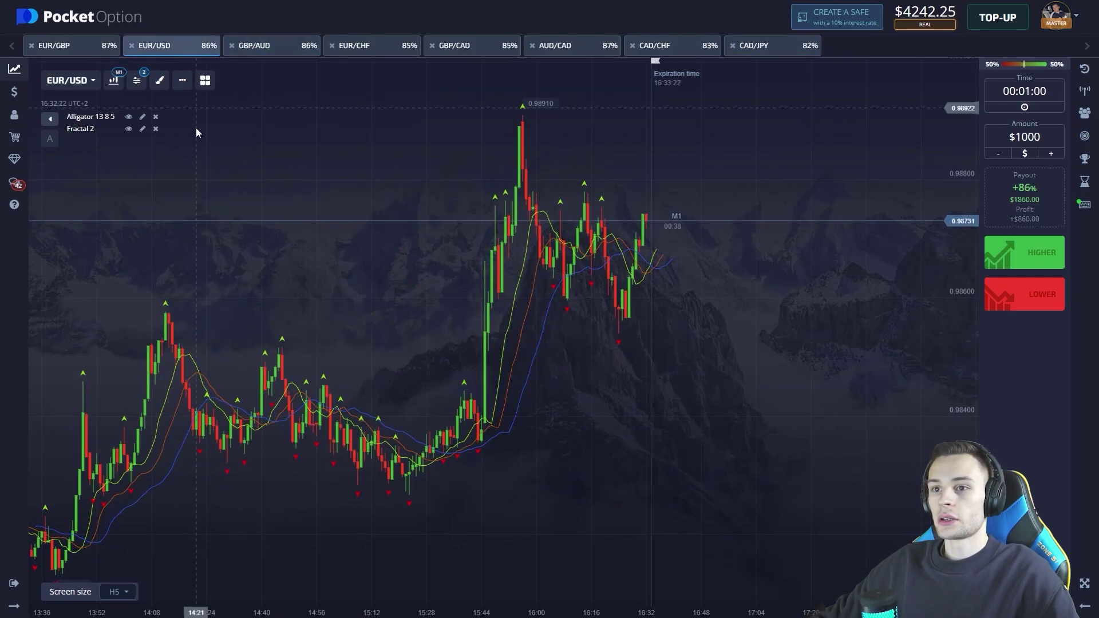
{"action": "left_click", "coordinate": [1028, 255]}
{"action": "left_click", "coordinate": [1028, 255]}
{"action": "left_click", "coordinate": [1029, 255]}
{"action": "left_click", "coordinate": [1028, 255]}
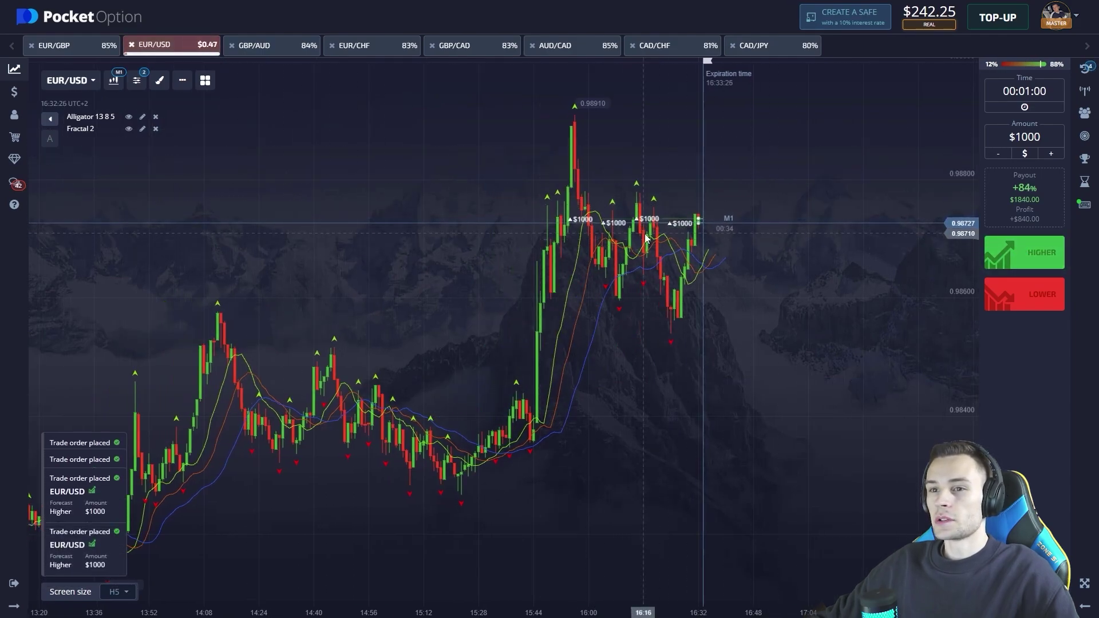
{"action": "scroll", "coordinate": [641, 234], "scroll_direction": "up", "scroll_amount": 1}
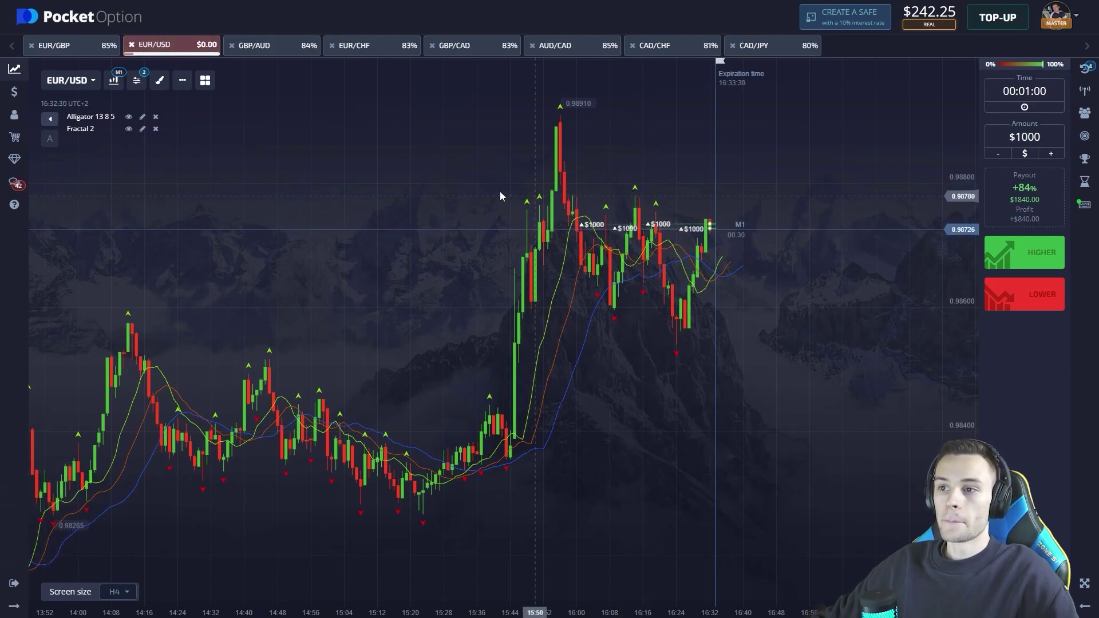
{"action": "key", "text": "Print"}
- Mark up EUR/USD with pink boxes, upward arrows, circles and a tall line, then show open trades
{"action": "left_click_drag", "start_coordinate": [26, 57], "coordinate": [991, 616]}
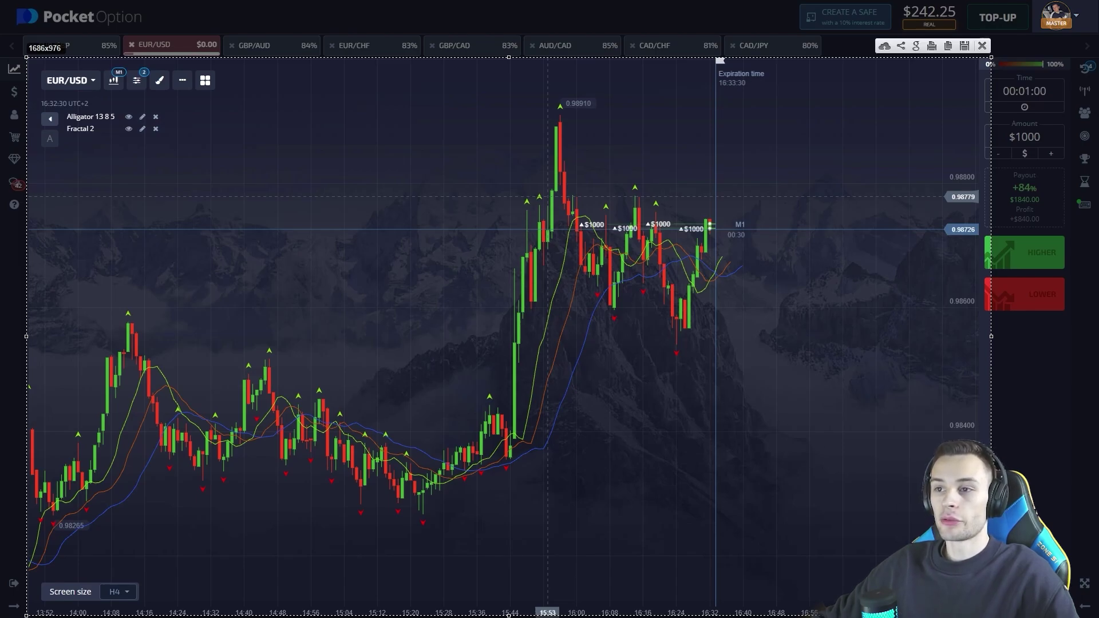
{"action": "left_click_drag", "start_coordinate": [557, 116], "coordinate": [686, 327]}
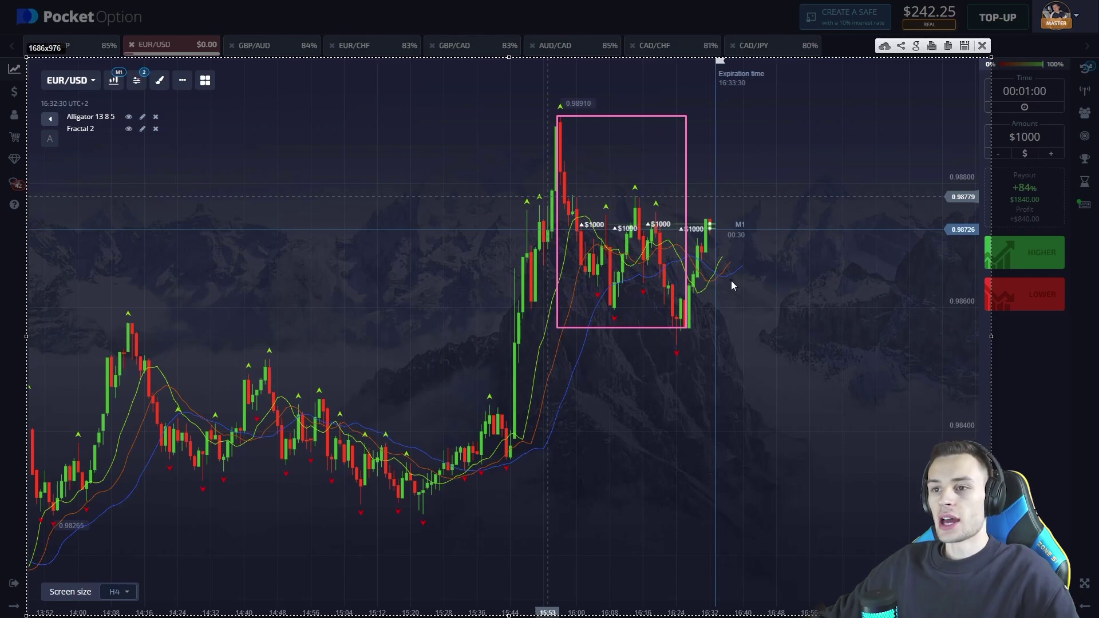
{"action": "mouse_move", "coordinate": [737, 280]}
{"action": "left_mouse_down"}
{"action": "mouse_move", "coordinate": [748, 263]}
{"action": "mouse_move", "coordinate": [734, 241]}
{"action": "left_mouse_up"}
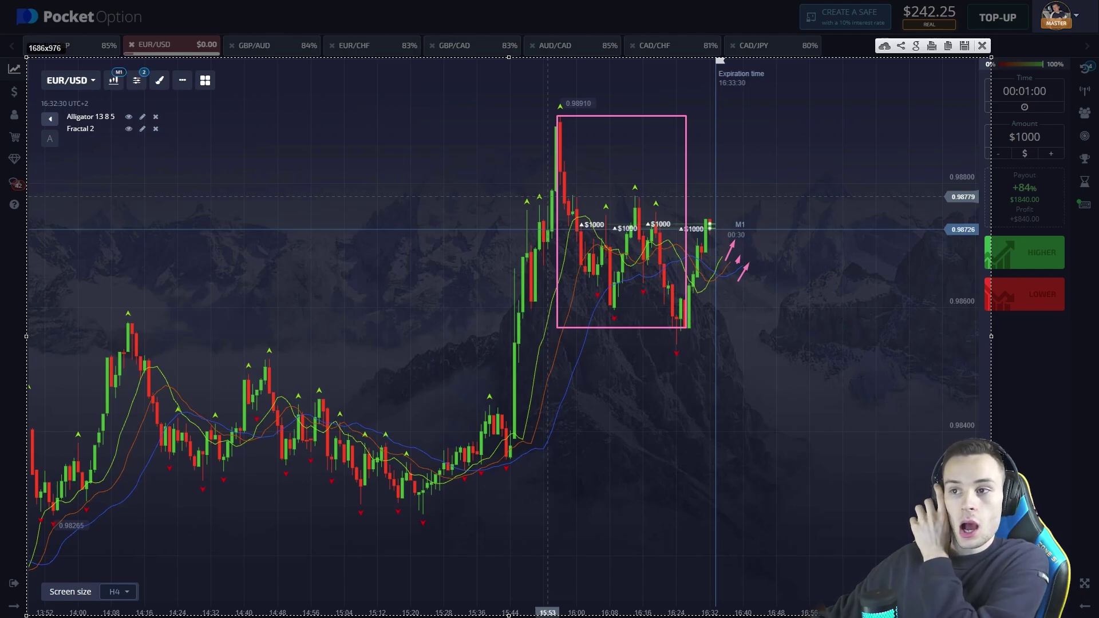
{"action": "mouse_move", "coordinate": [687, 344]}
{"action": "left_mouse_down"}
{"action": "mouse_move", "coordinate": [671, 361]}
{"action": "mouse_move", "coordinate": [676, 339]}
{"action": "mouse_move", "coordinate": [667, 362]}
{"action": "left_mouse_up"}
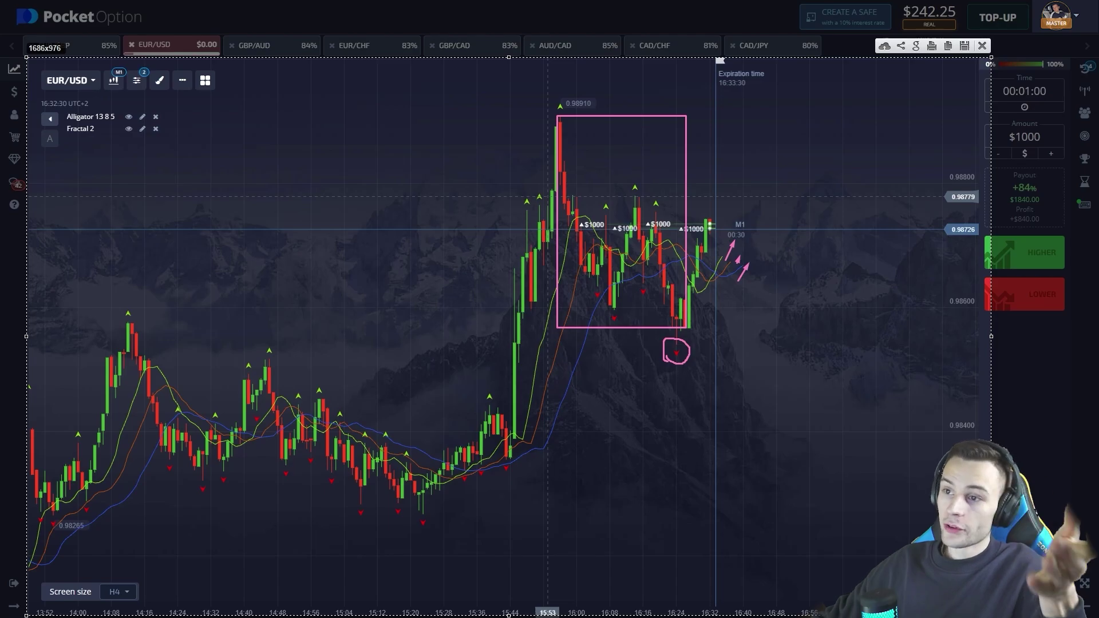
{"action": "left_click_drag", "start_coordinate": [704, 214], "coordinate": [721, 241]}
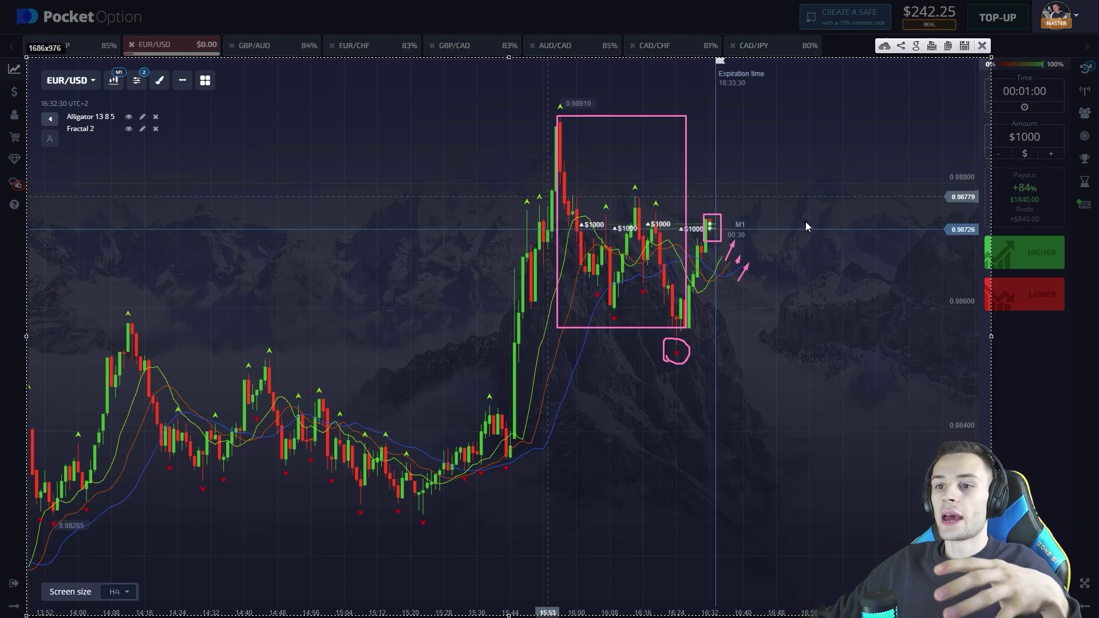
{"action": "left_click_drag", "start_coordinate": [777, 193], "coordinate": [777, 63]}
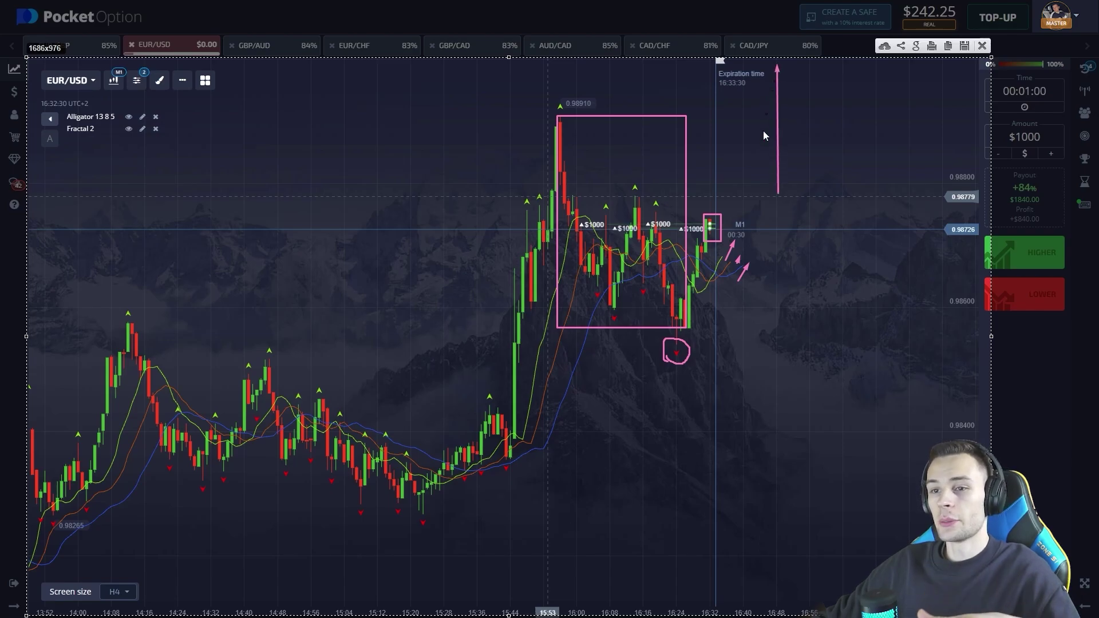
{"action": "mouse_move", "coordinate": [715, 288]}
{"action": "left_mouse_down"}
{"action": "mouse_move", "coordinate": [710, 268]}
{"action": "mouse_move", "coordinate": [726, 279]}
{"action": "mouse_move", "coordinate": [717, 286]}
{"action": "left_mouse_up"}
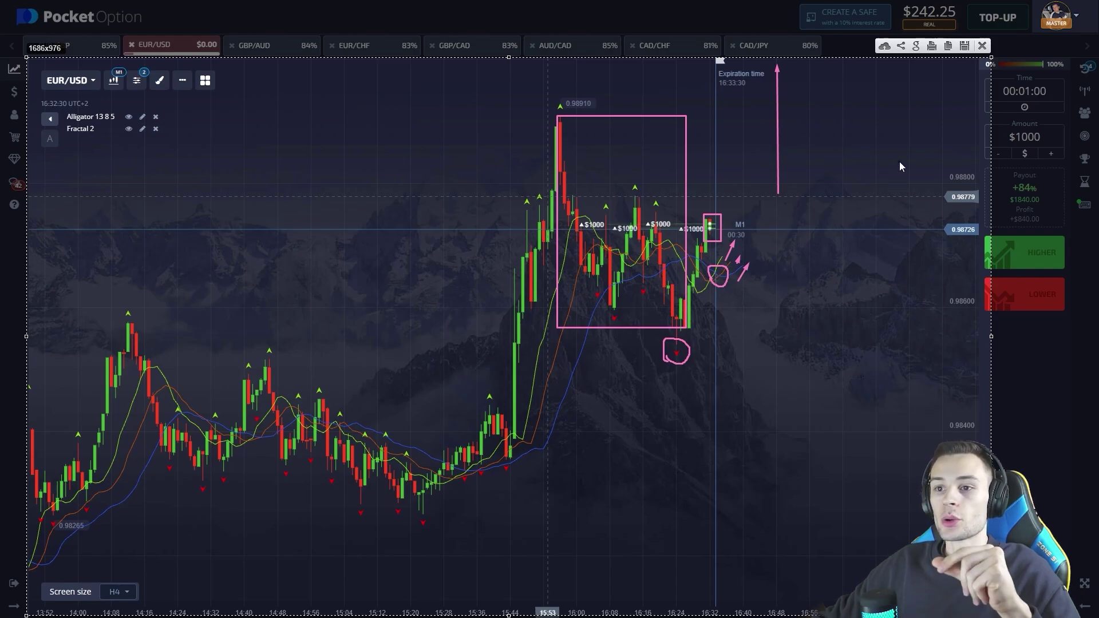
{"action": "key", "text": "Escape"}
{"action": "left_click", "coordinate": [1085, 69]}
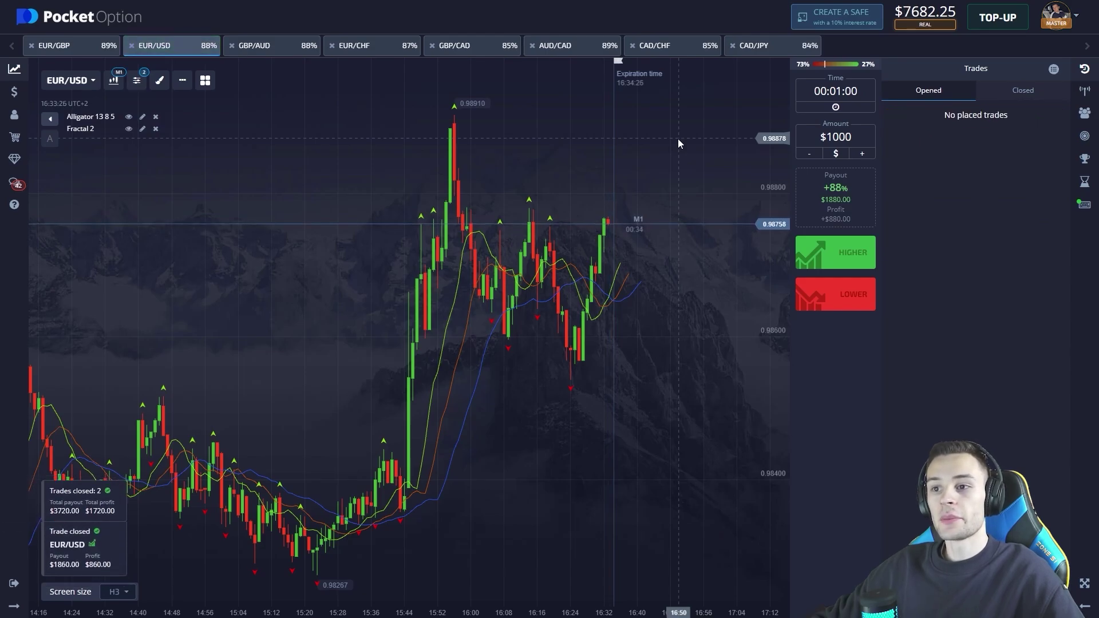
- Close the trades list once the EUR/USD trades expire with the balance at $7682.25
{"action": "left_click", "coordinate": [1084, 69]}
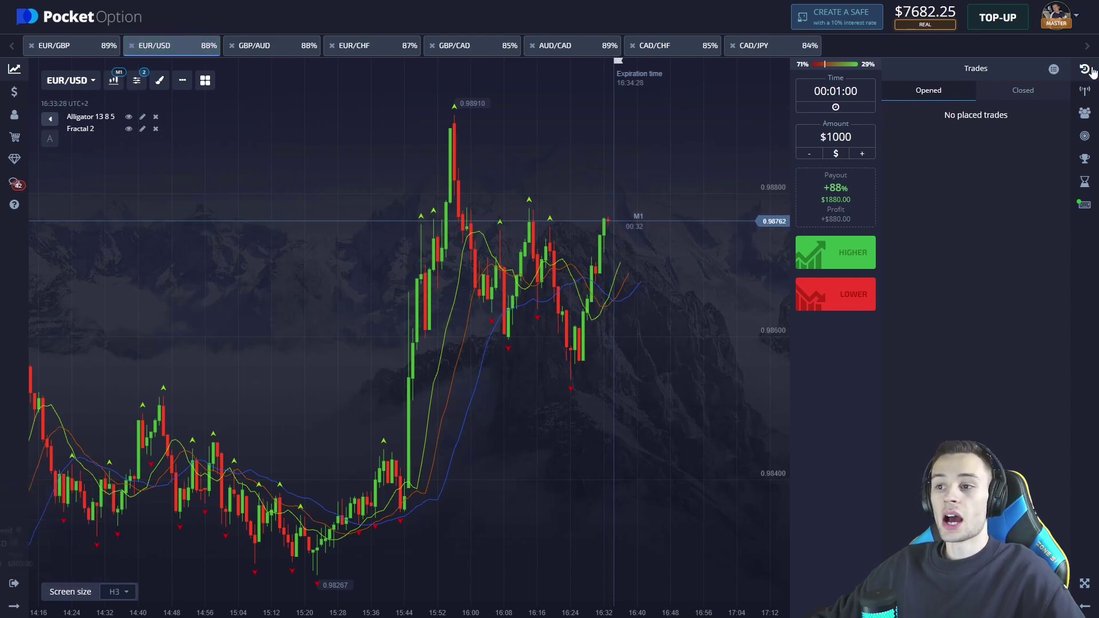
- Cycle through the AUD/CAD, CAD/CHF, CAD/JPY, GBP/AUD and EUR/USD charts, settling on GBP/AUD
{"action": "scroll", "coordinate": [654, 233], "scroll_direction": "down", "scroll_amount": 1}
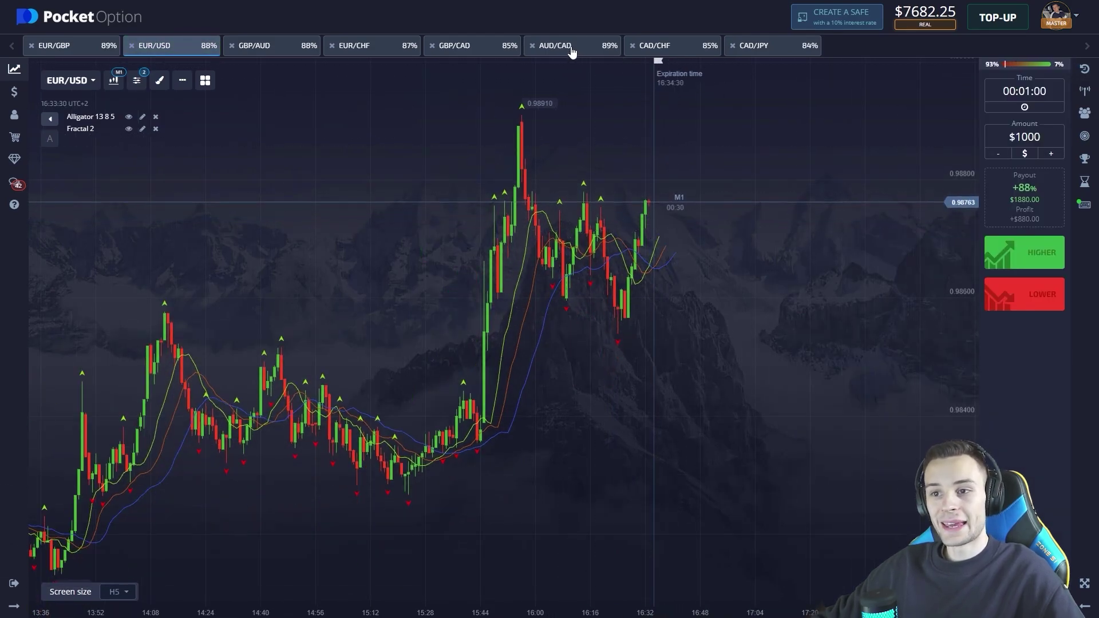
{"action": "left_click", "coordinate": [571, 50]}
{"action": "left_click", "coordinate": [664, 46]}
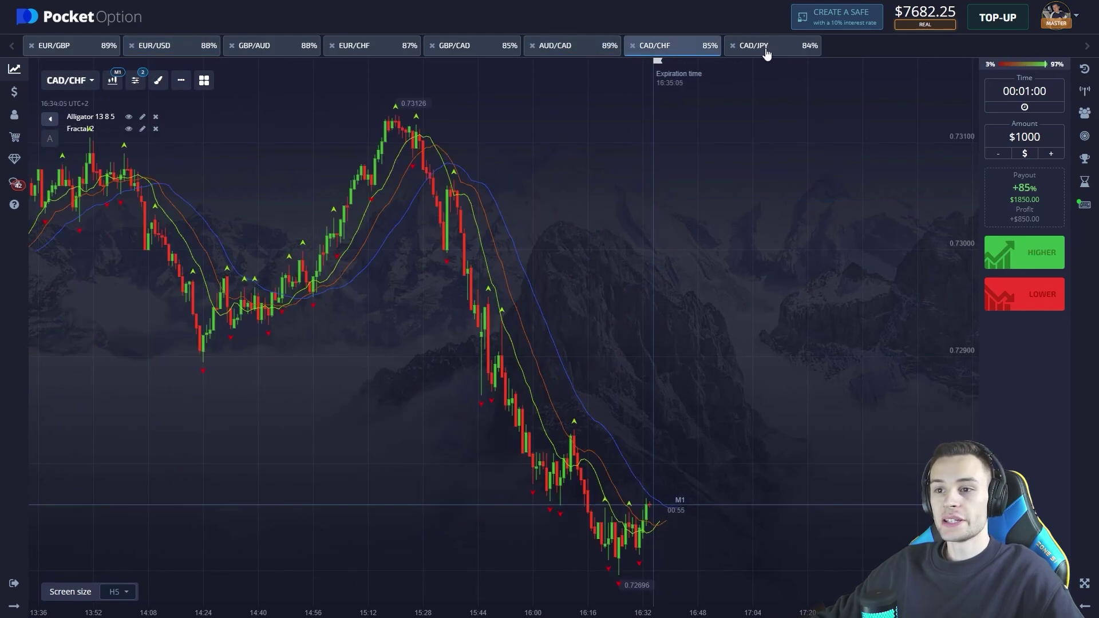
{"action": "left_click", "coordinate": [767, 51]}
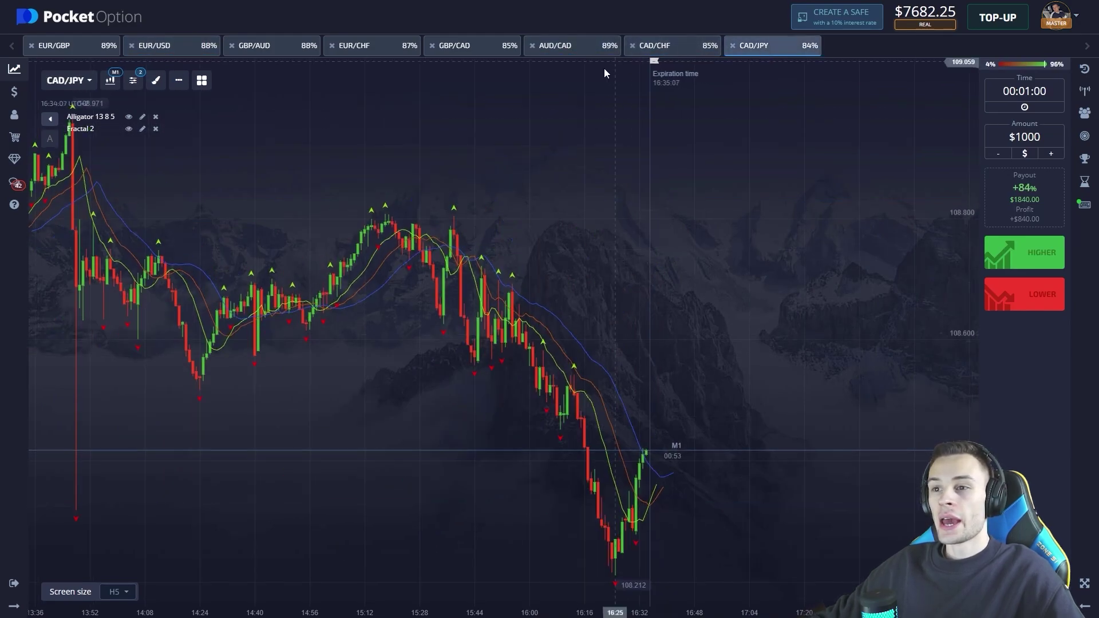
{"action": "left_click", "coordinate": [265, 51]}
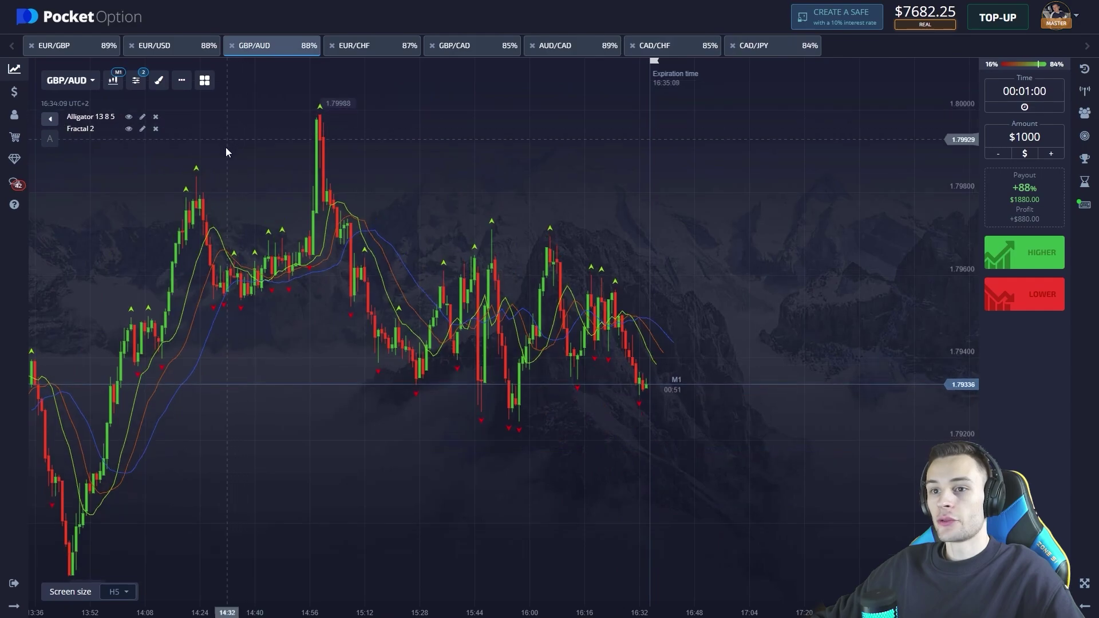
{"action": "left_click", "coordinate": [168, 51]}
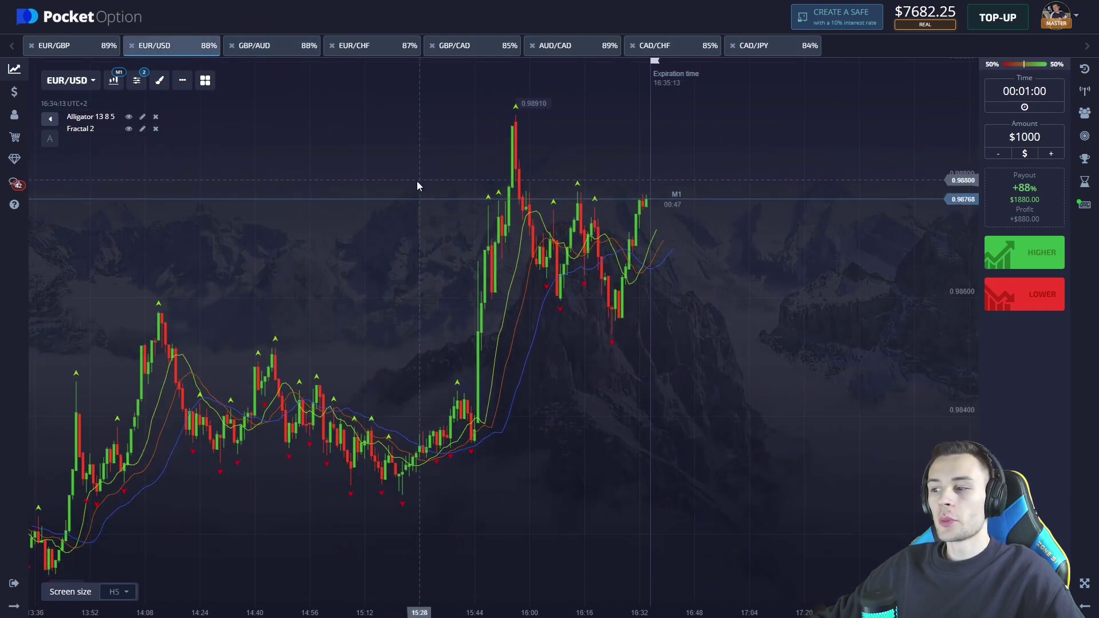
{"action": "left_click", "coordinate": [265, 46]}
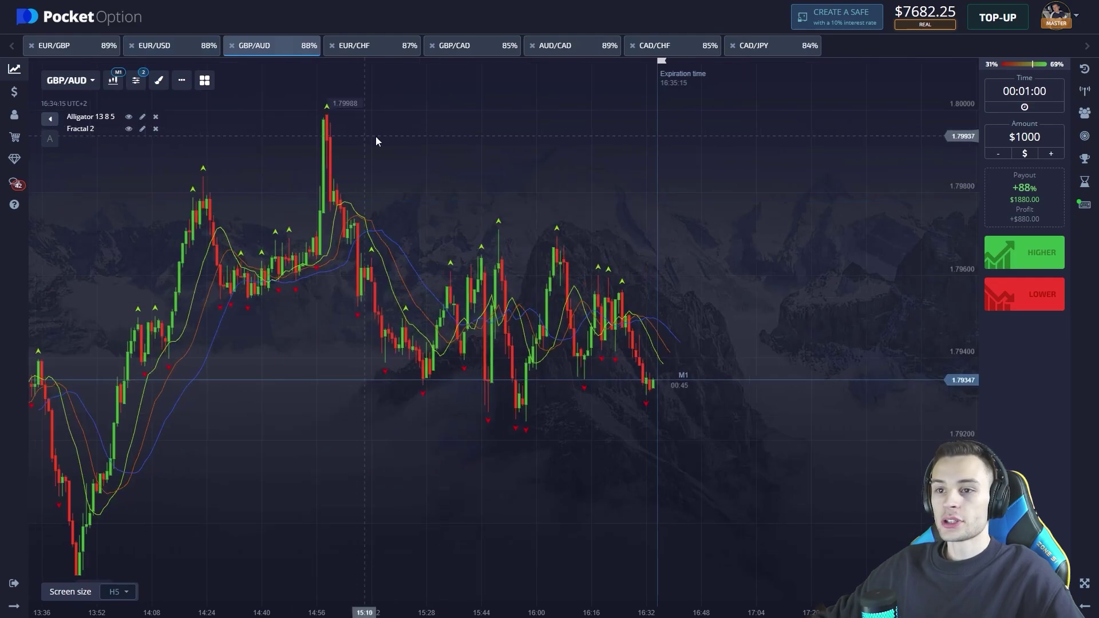
- Place repeated $1000 Lower trades betting GBP/AUD will fall
{"action": "left_click", "coordinate": [1024, 303]}
{"action": "left_click", "coordinate": [1024, 303]}
{"action": "left_click", "coordinate": [1024, 303]}
{"action": "left_click", "coordinate": [1024, 303]}
{"action": "left_click", "coordinate": [1024, 304]}
{"action": "left_click", "coordinate": [1024, 303]}
{"action": "left_click", "coordinate": [1024, 303]}
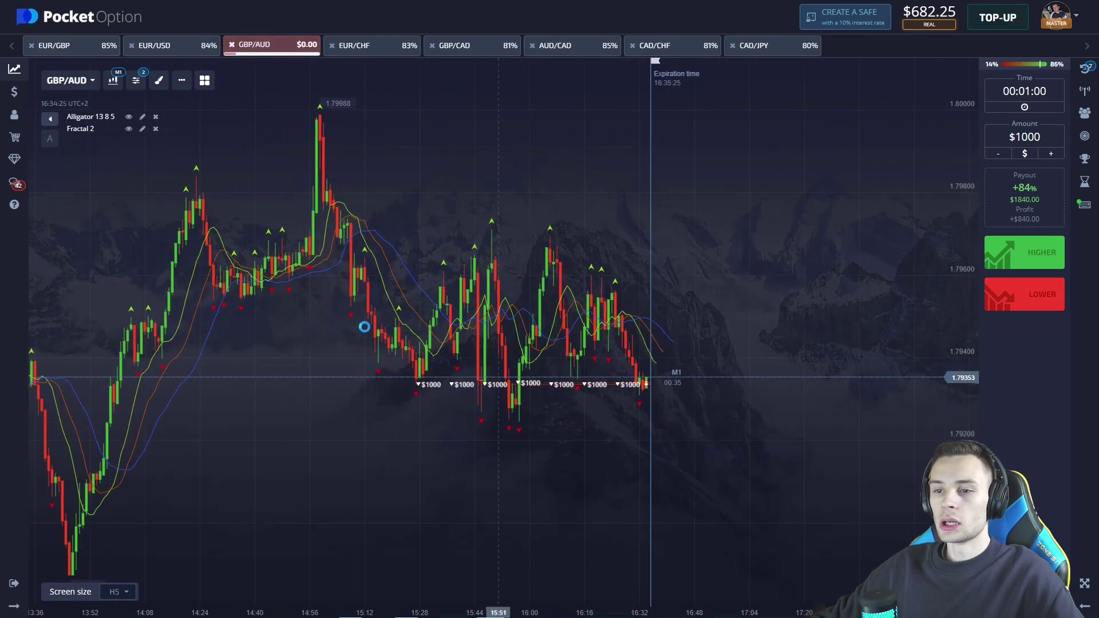
{"action": "key", "text": "Print"}
- Box the latest GBP/AUD candles in pink and draw arrows pointing right and down-right
{"action": "left_click_drag", "start_coordinate": [17, 51], "coordinate": [974, 617]}
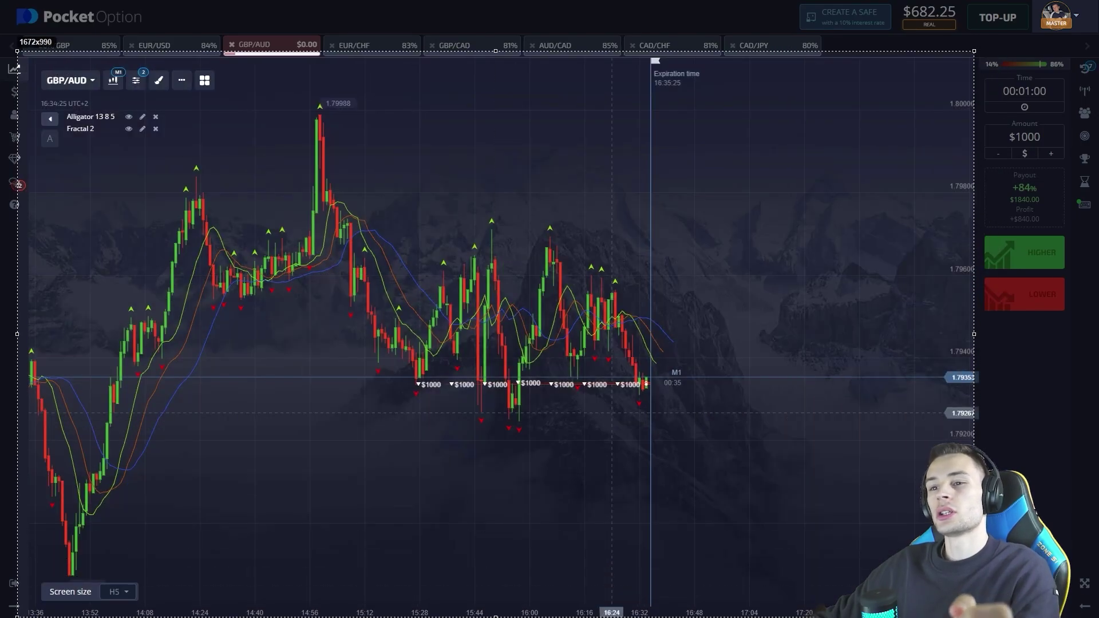
{"action": "mouse_move", "coordinate": [659, 321]}
{"action": "left_mouse_down"}
{"action": "mouse_move", "coordinate": [681, 341]}
{"action": "mouse_move", "coordinate": [669, 369]}
{"action": "left_mouse_up"}
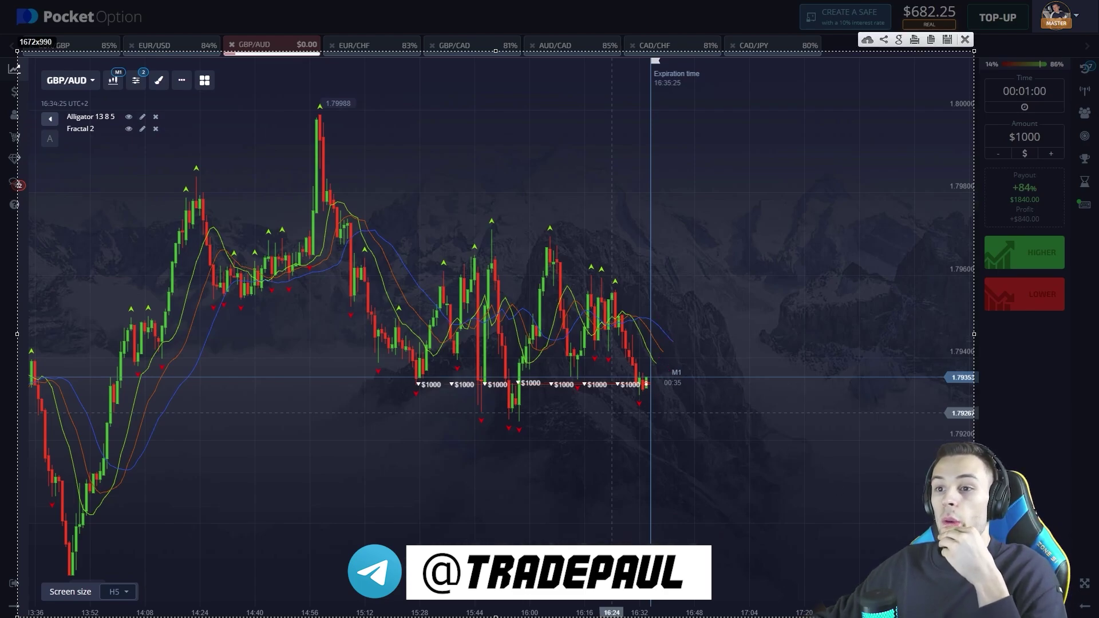
{"action": "left_click_drag", "start_coordinate": [658, 366], "coordinate": [634, 390]}
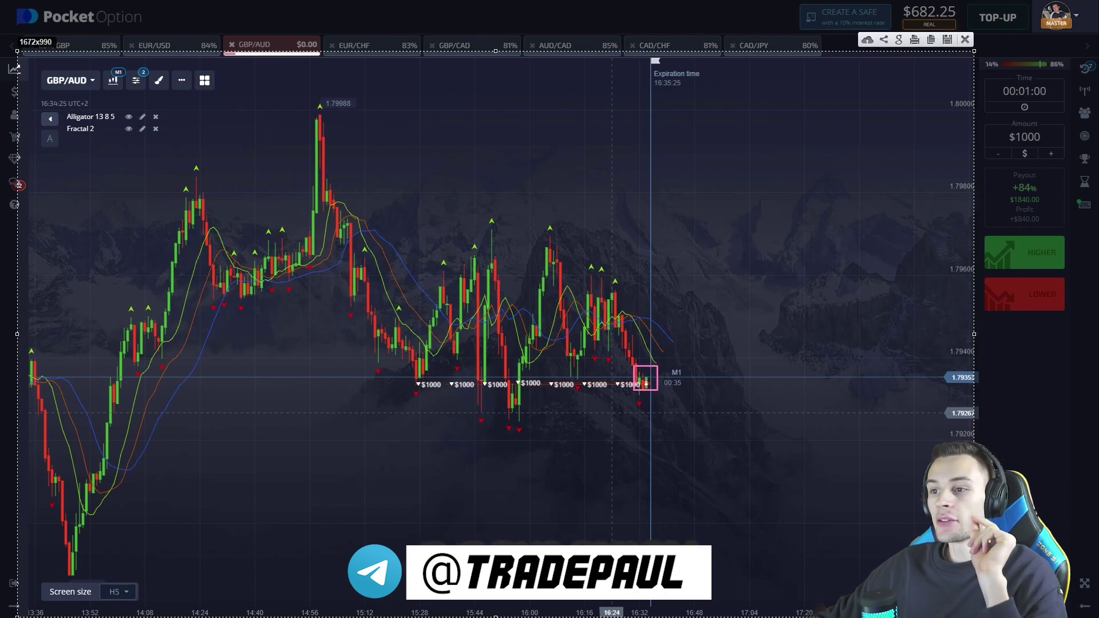
{"action": "left_click_drag", "start_coordinate": [631, 375], "coordinate": [739, 376]}
{"action": "mouse_move", "coordinate": [654, 383]}
{"action": "left_mouse_down"}
{"action": "mouse_move", "coordinate": [689, 415]}
{"action": "mouse_move", "coordinate": [418, 409]}
{"action": "left_mouse_up"}
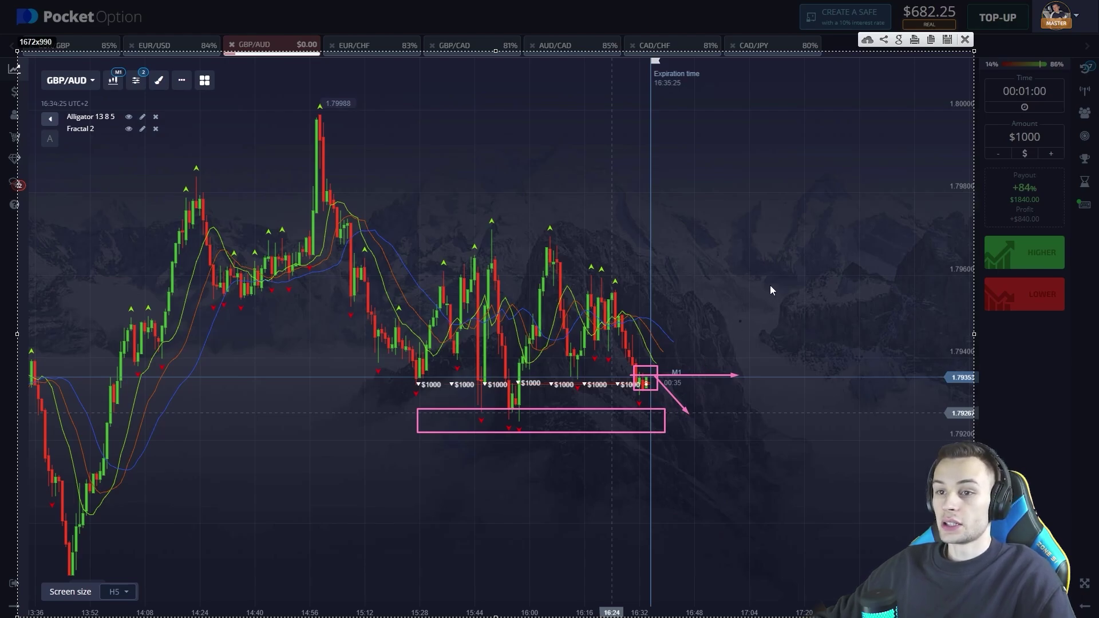
- Clear the markup and watch the seven GBP/AUD trades close in the trades list
{"action": "left_click", "coordinate": [965, 40]}
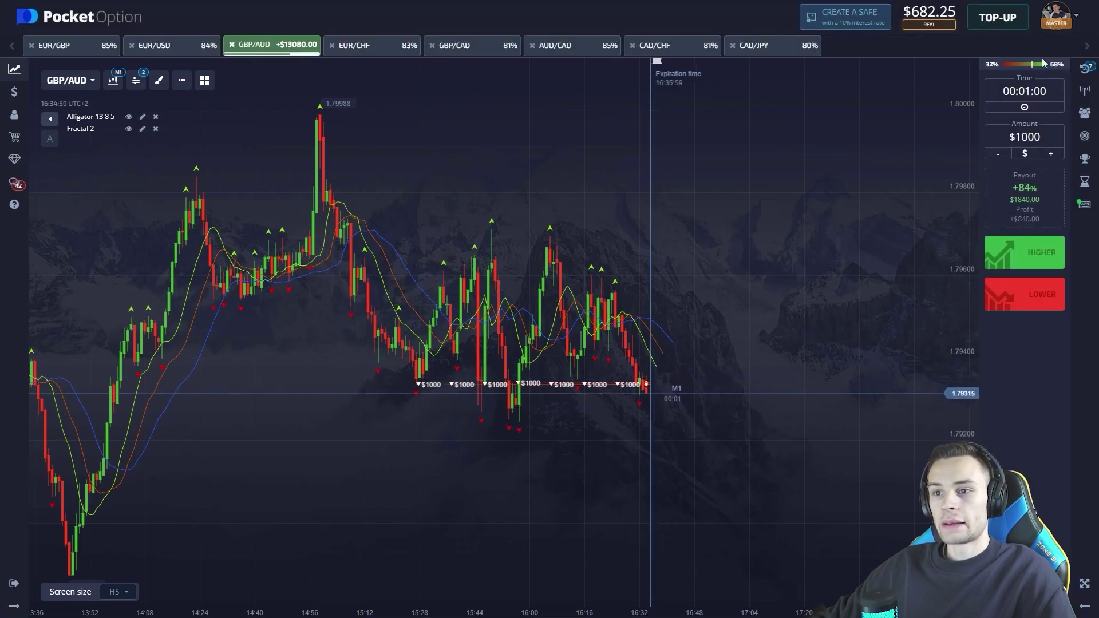
{"action": "left_click", "coordinate": [1085, 69]}
{"action": "scroll", "coordinate": [524, 320], "scroll_direction": "up", "scroll_amount": 2}
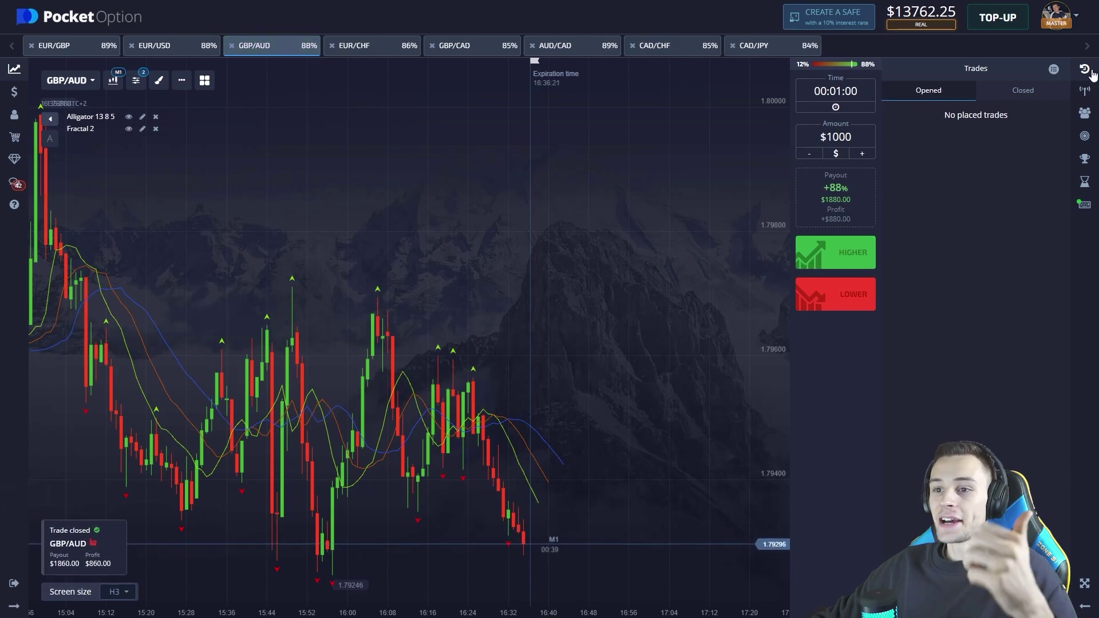
{"action": "scroll", "coordinate": [709, 243], "scroll_direction": "down", "scroll_amount": 5}
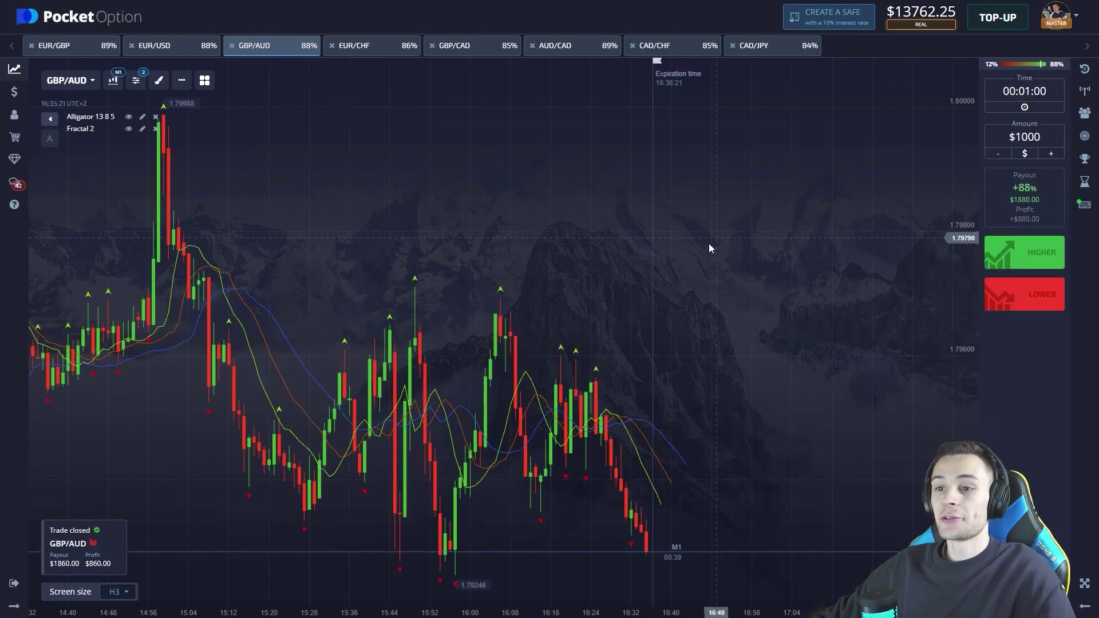
- Look over the CAD/CHF, CAD/JPY and GBP/CAD charts, ending on EUR/CHF
{"action": "left_click", "coordinate": [669, 53]}
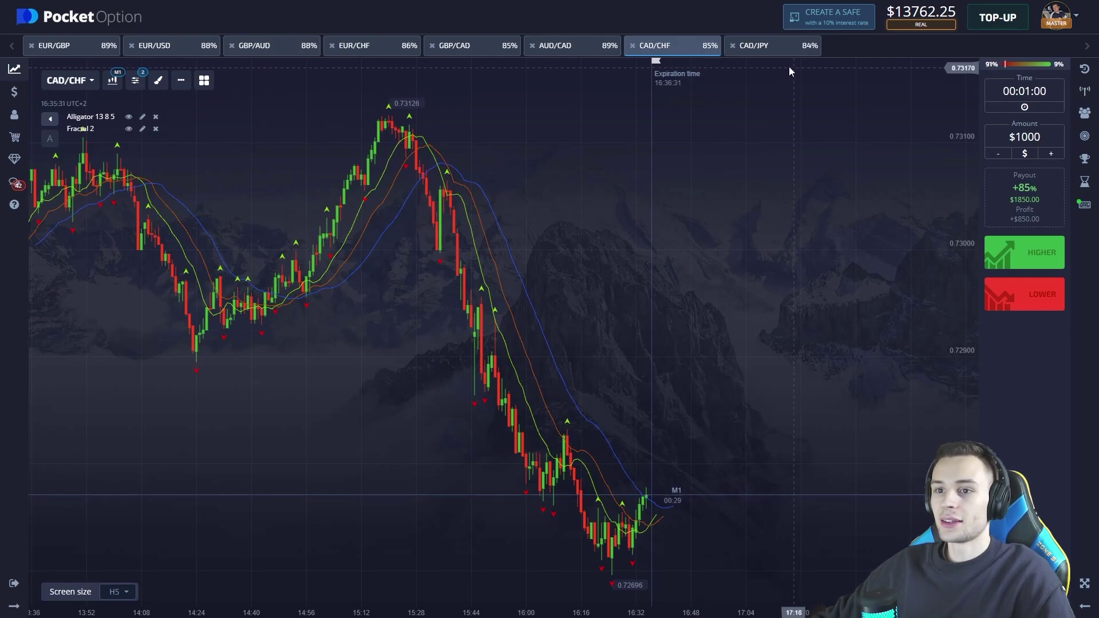
{"action": "left_click", "coordinate": [767, 52]}
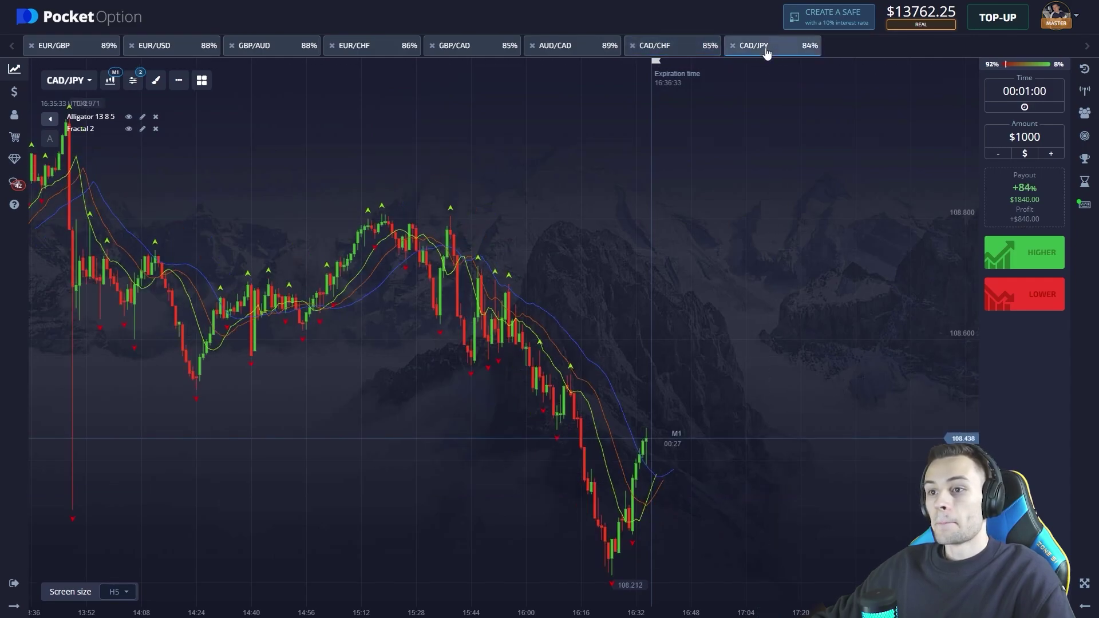
{"action": "left_click", "coordinate": [470, 52]}
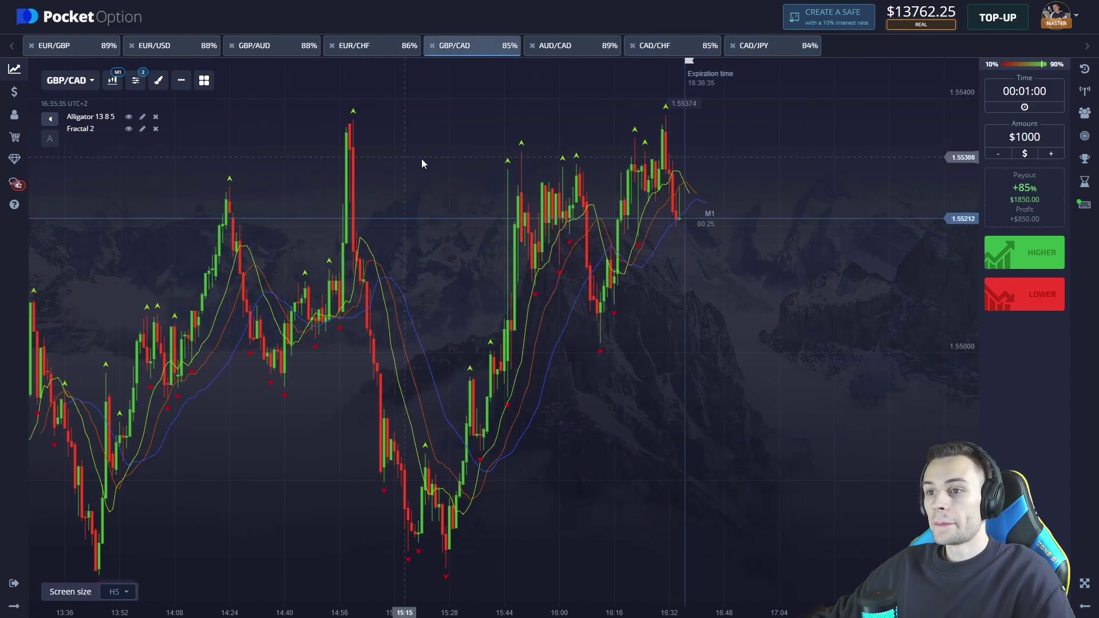
{"action": "left_click", "coordinate": [365, 52]}
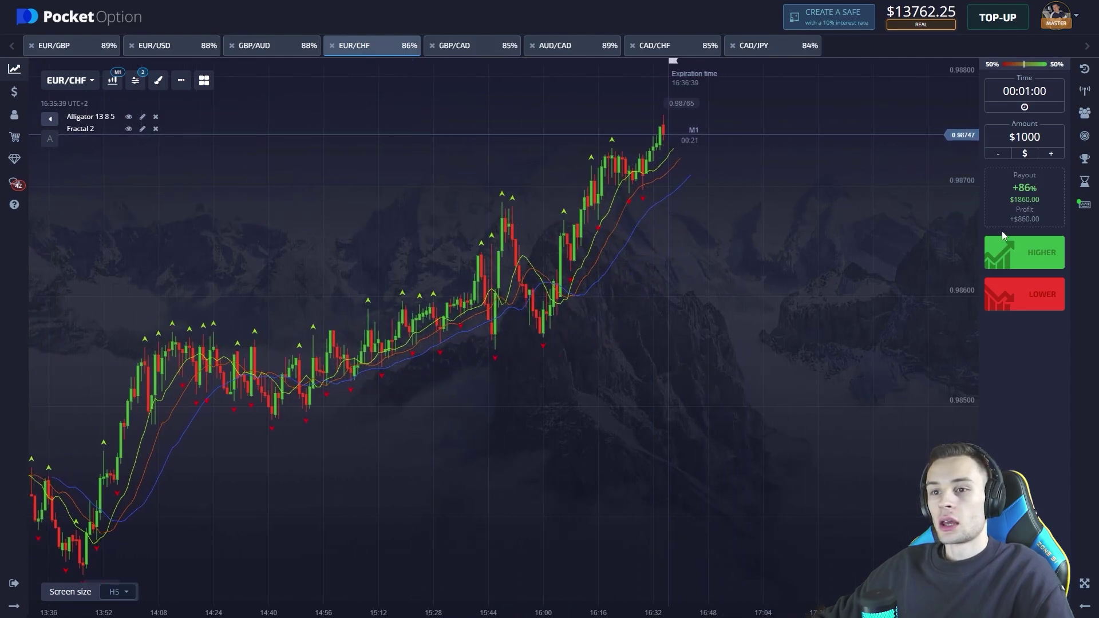
- Place repeated $1000 Higher trades on EUR/CHF
{"action": "left_click", "coordinate": [1017, 255]}
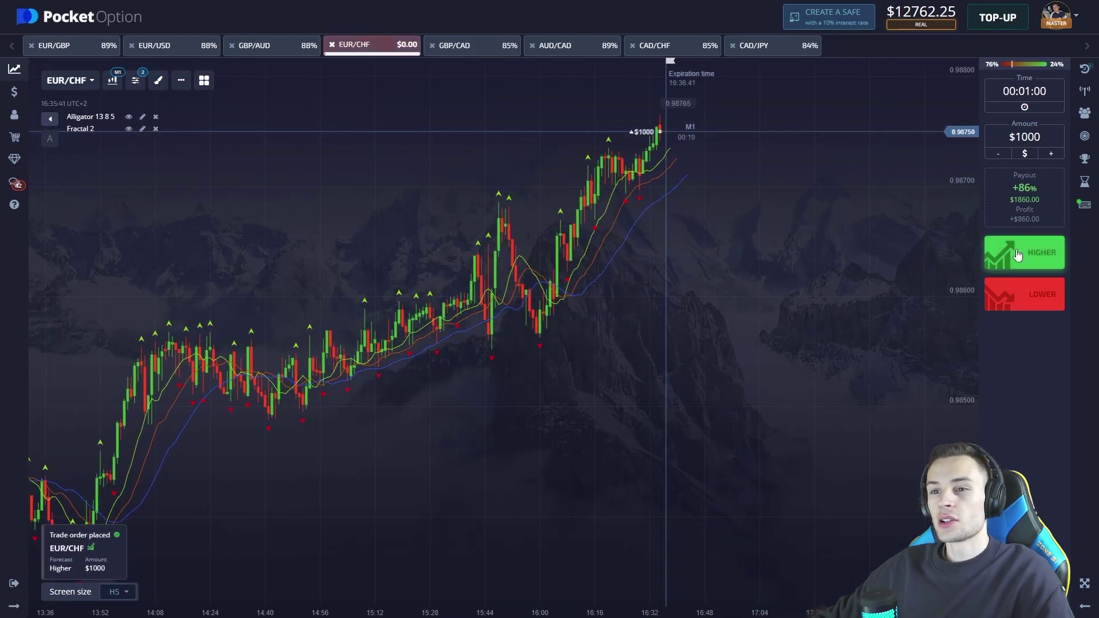
{"action": "left_click", "coordinate": [1017, 255]}
{"action": "left_click", "coordinate": [1017, 255]}
{"action": "left_click", "coordinate": [1017, 255]}
{"action": "left_click", "coordinate": [1017, 255]}
{"action": "left_click", "coordinate": [1017, 255]}
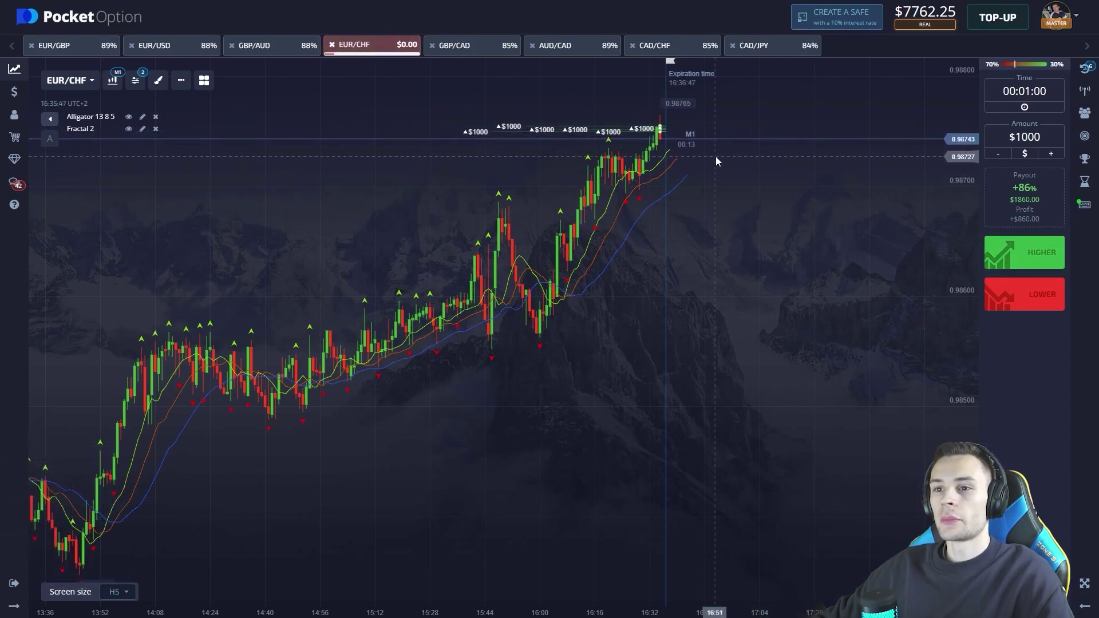
- Annotate EUR/CHF in pink, circling the latest and pullback candles and adding upward and rightward arrows
{"action": "key", "text": "Print"}
{"action": "mouse_move", "coordinate": [23, 55]}
{"action": "left_mouse_down"}
{"action": "mouse_move", "coordinate": [835, 395]}
{"action": "mouse_move", "coordinate": [953, 606]}
{"action": "mouse_move", "coordinate": [979, 609]}
{"action": "left_mouse_up"}
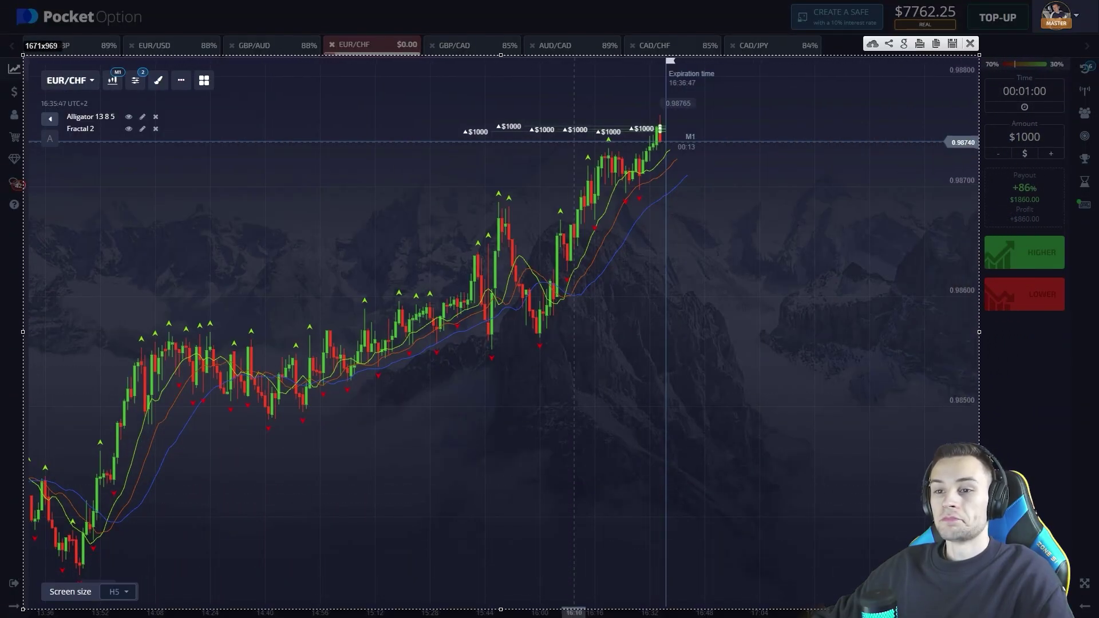
{"action": "mouse_move", "coordinate": [645, 133]}
{"action": "left_mouse_down"}
{"action": "mouse_move", "coordinate": [656, 144]}
{"action": "mouse_move", "coordinate": [643, 125]}
{"action": "left_mouse_up"}
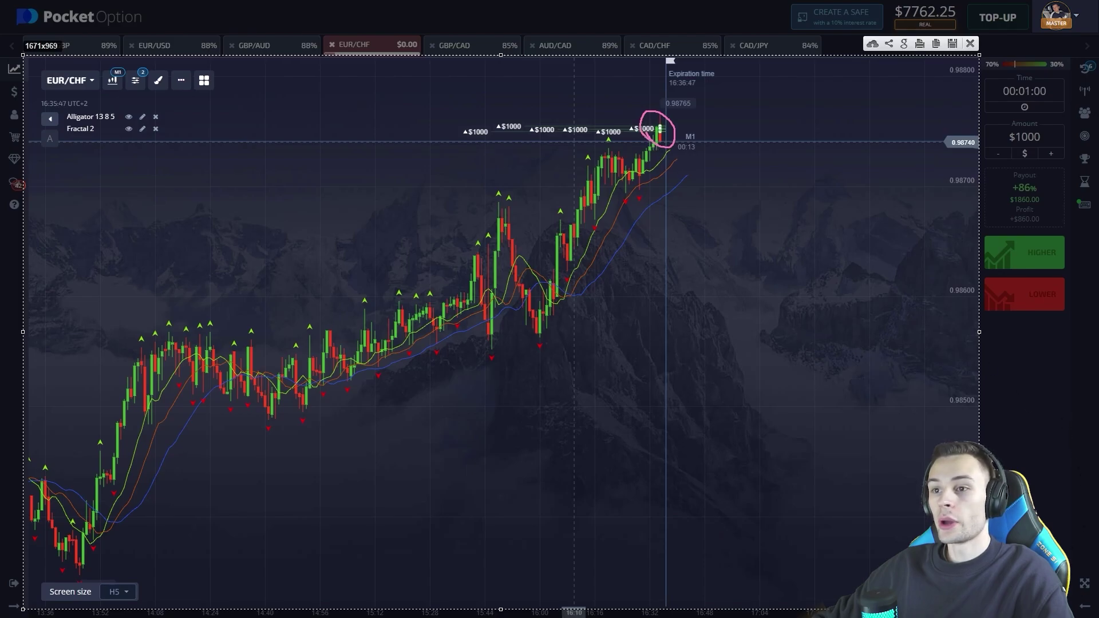
{"action": "left_click_drag", "start_coordinate": [608, 145], "coordinate": [778, 146]}
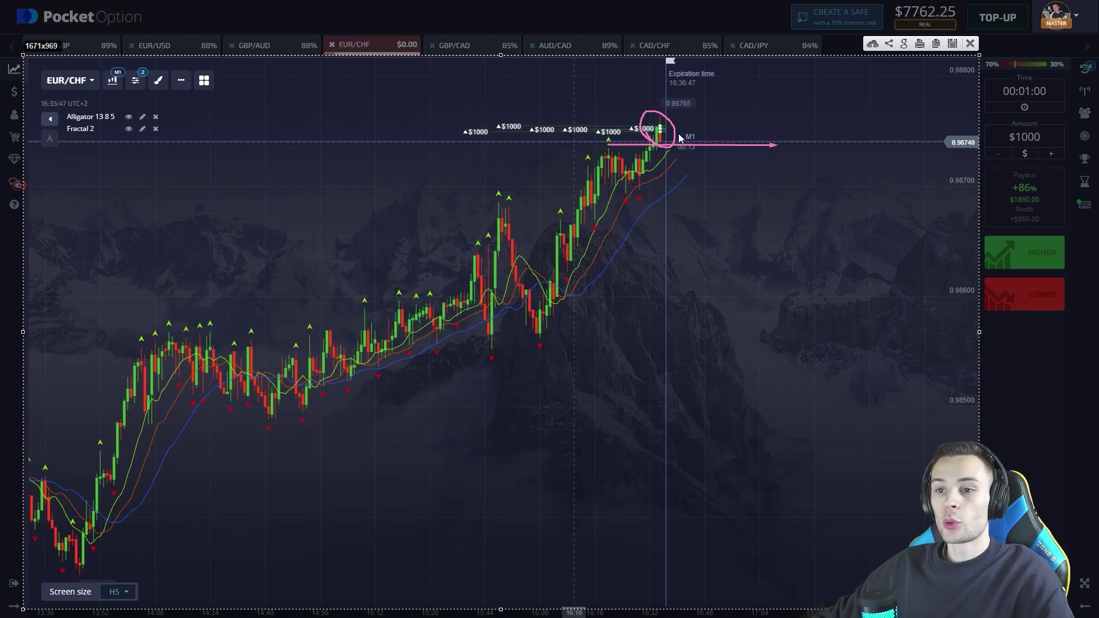
{"action": "left_click_drag", "start_coordinate": [743, 127], "coordinate": [743, 60]}
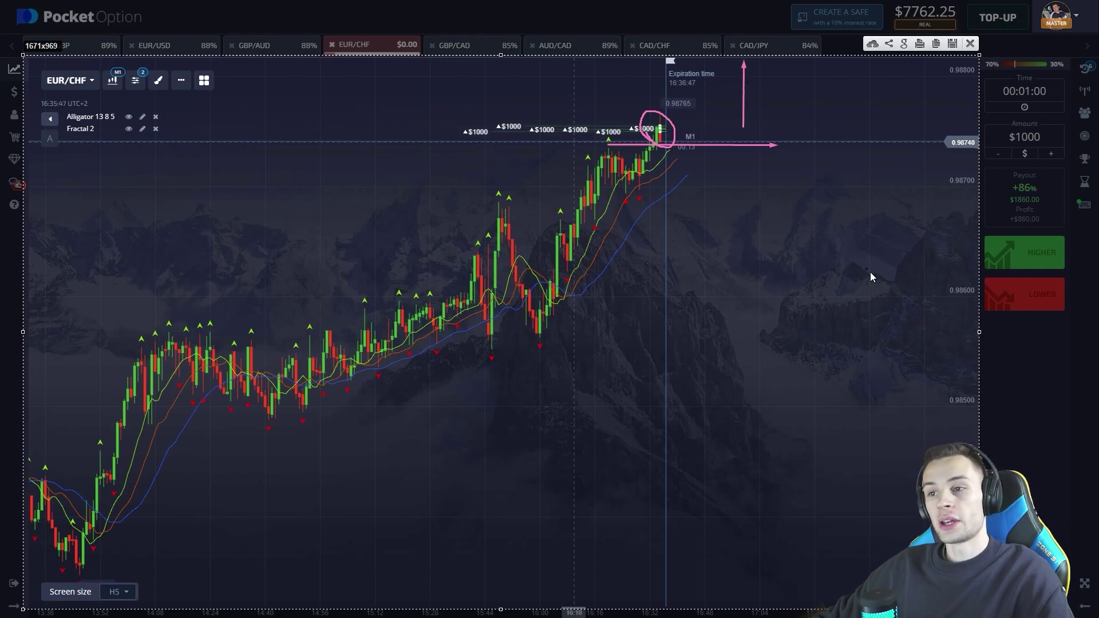
{"action": "mouse_move", "coordinate": [676, 180]}
{"action": "left_mouse_down"}
{"action": "mouse_move", "coordinate": [691, 166]}
{"action": "mouse_move", "coordinate": [678, 150]}
{"action": "mouse_move", "coordinate": [697, 176]}
{"action": "left_mouse_up"}
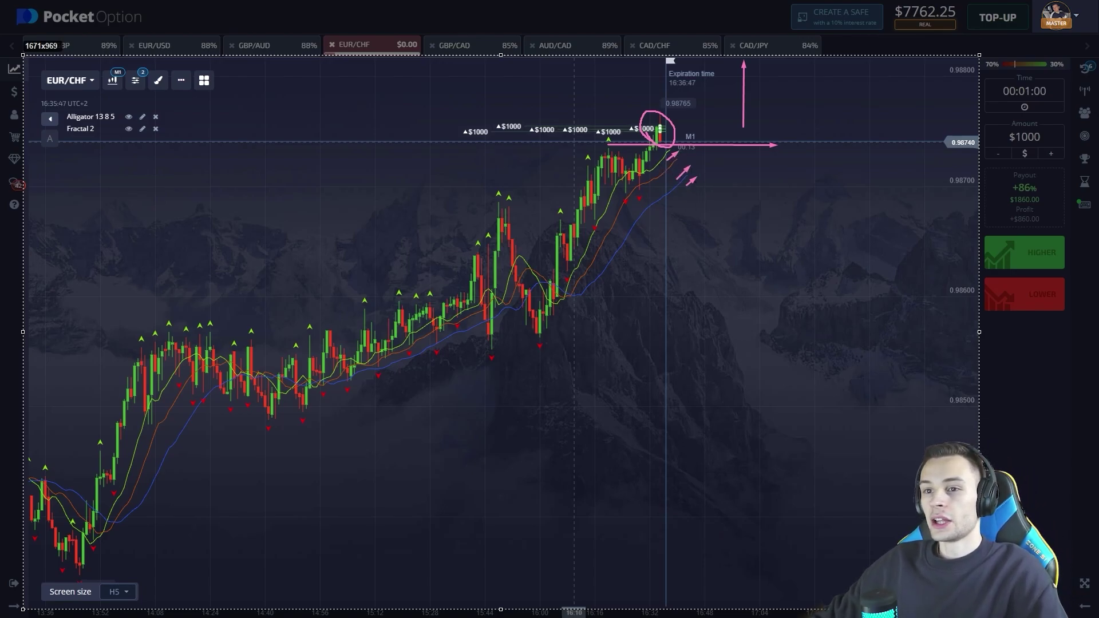
{"action": "mouse_move", "coordinate": [649, 202]}
{"action": "left_mouse_down"}
{"action": "mouse_move", "coordinate": [634, 199]}
{"action": "mouse_move", "coordinate": [646, 192]}
{"action": "left_mouse_up"}
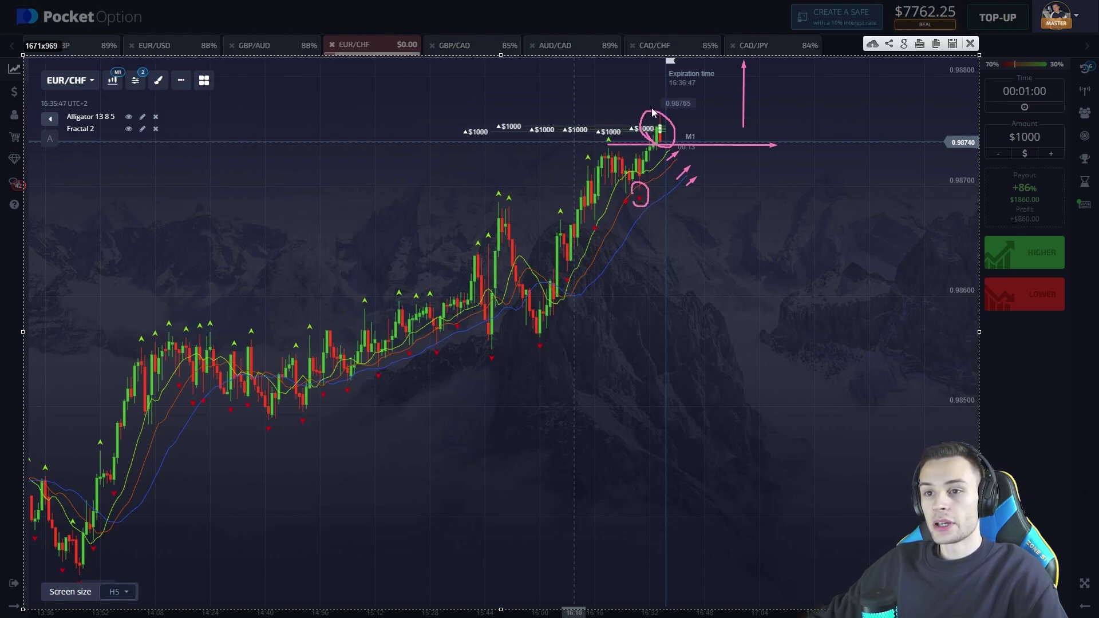
{"action": "mouse_move", "coordinate": [686, 118]}
{"action": "left_mouse_down"}
{"action": "mouse_move", "coordinate": [685, 72]}
{"action": "mouse_move", "coordinate": [694, 82]}
{"action": "left_mouse_up"}
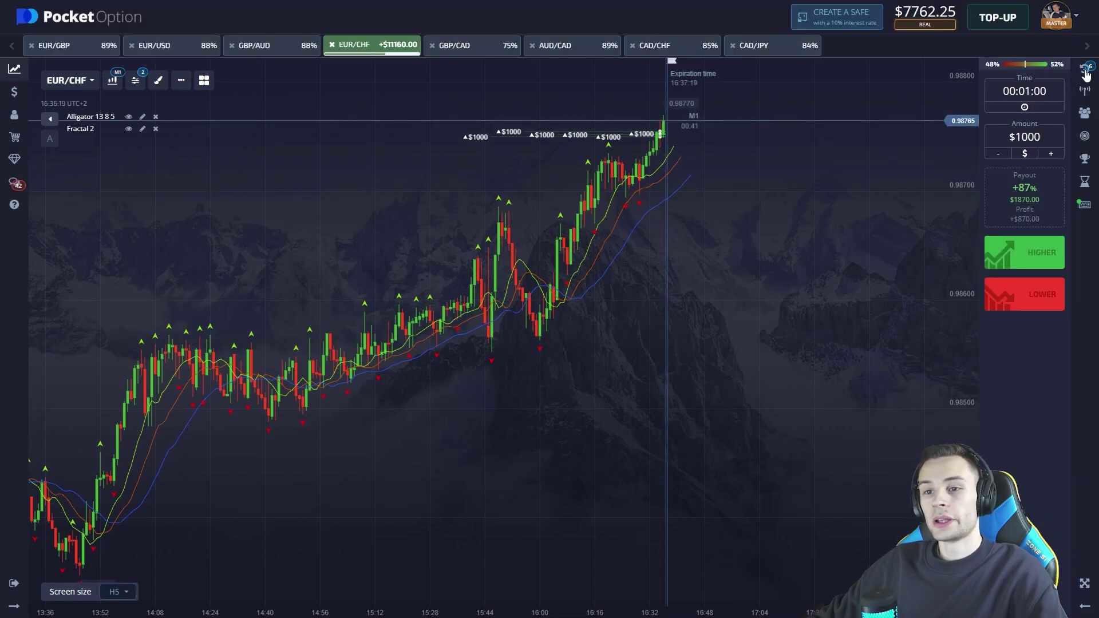
{"action": "left_click", "coordinate": [1086, 69]}
- Zoom the chart while the six EUR/CHF trades expire, lifting the balance to $15342.25
{"action": "scroll", "coordinate": [550, 208], "scroll_direction": "up", "scroll_amount": 5}
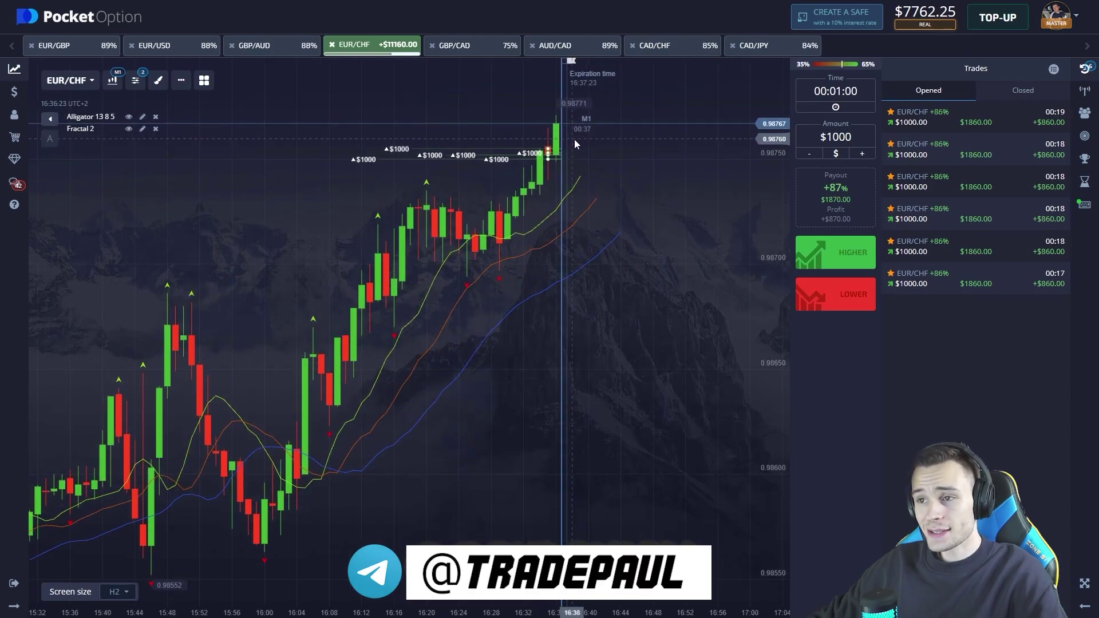
{"action": "scroll", "coordinate": [656, 148], "scroll_direction": "down", "scroll_amount": 2}
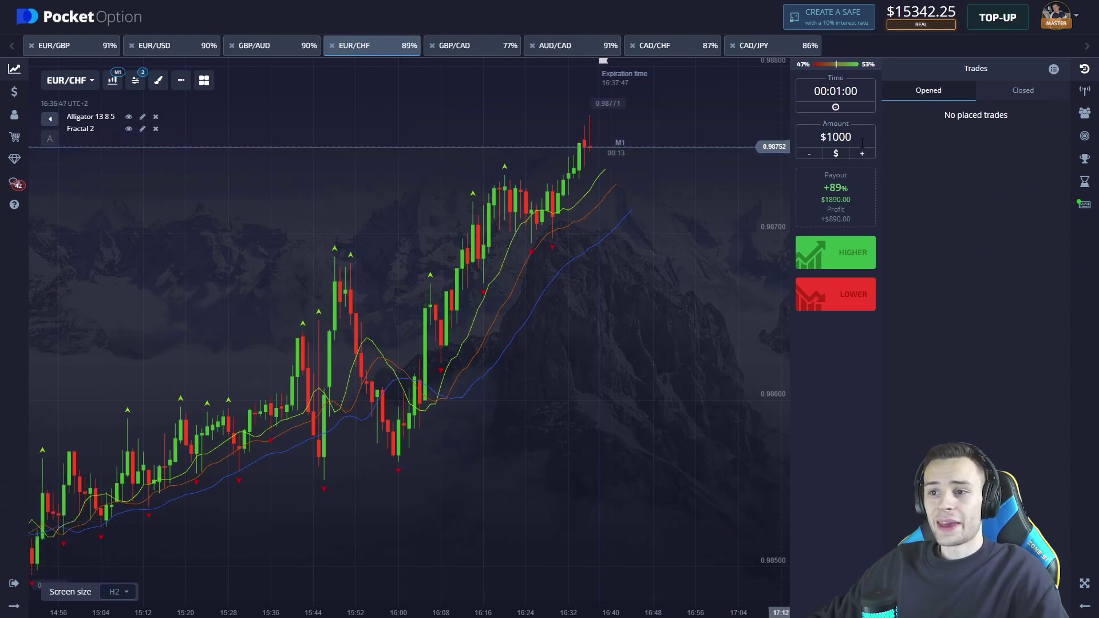
- Buy four $1000 Higher trades on EUR/USD (balance $11342.25), then select the chart for markup
{"action": "left_click", "coordinate": [1084, 69]}
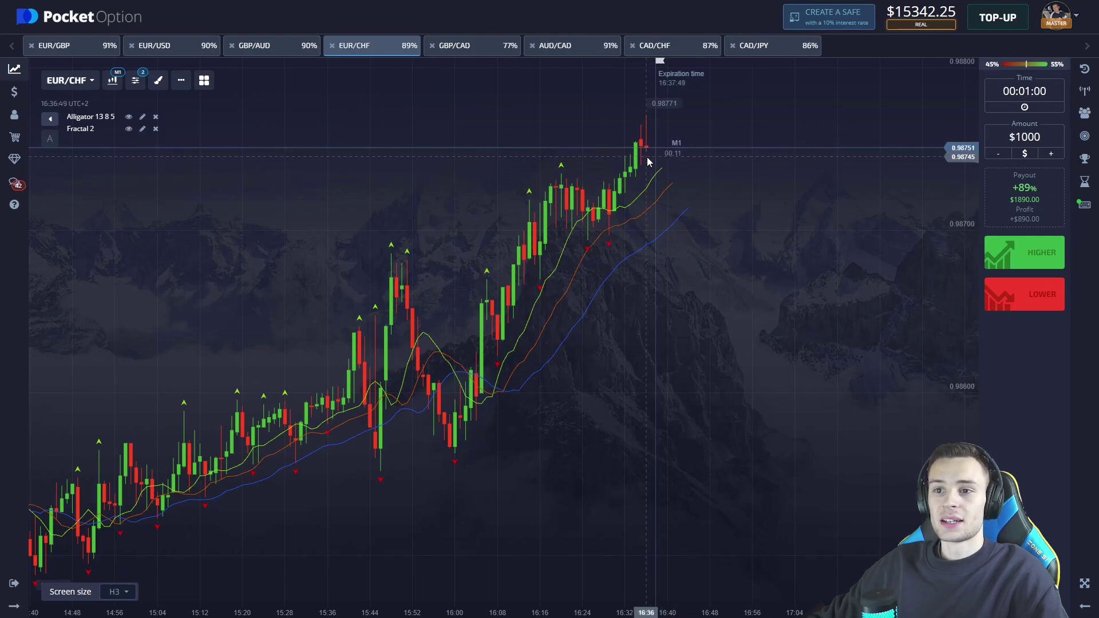
{"action": "scroll", "coordinate": [647, 147], "scroll_direction": "down", "scroll_amount": 1}
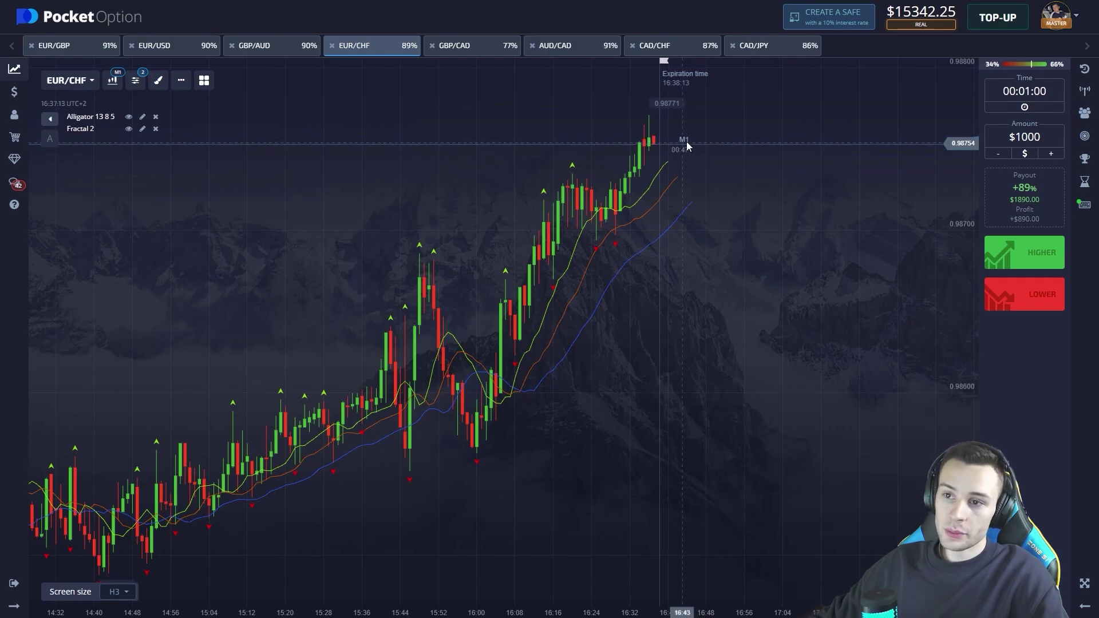
{"action": "left_click", "coordinate": [664, 52]}
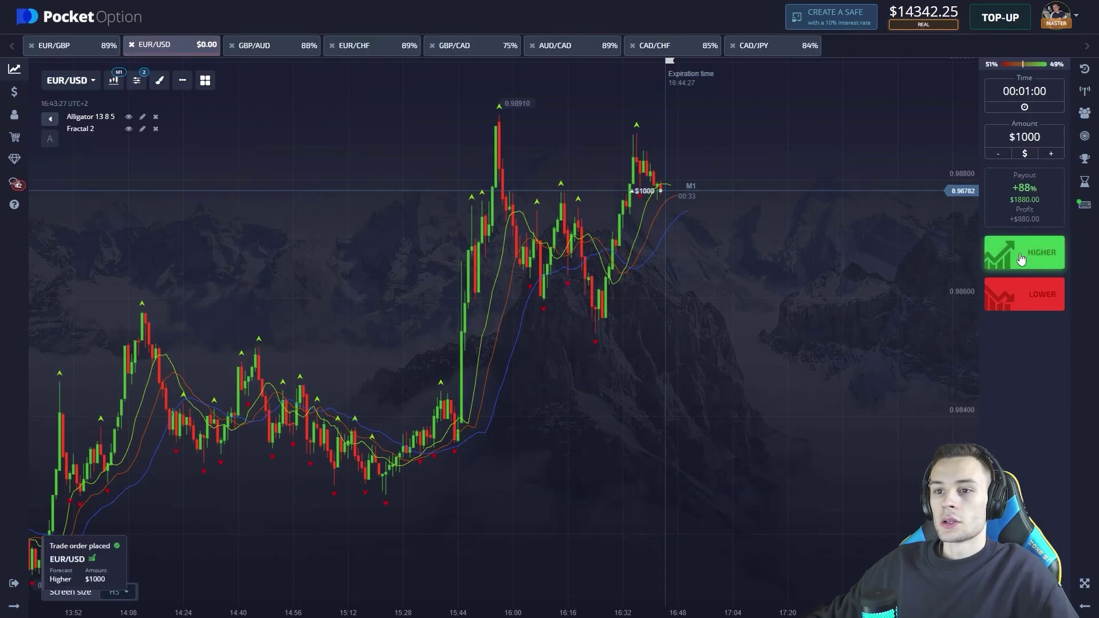
{"action": "left_click", "coordinate": [1015, 257]}
{"action": "left_click", "coordinate": [1014, 258]}
{"action": "left_click", "coordinate": [1015, 258]}
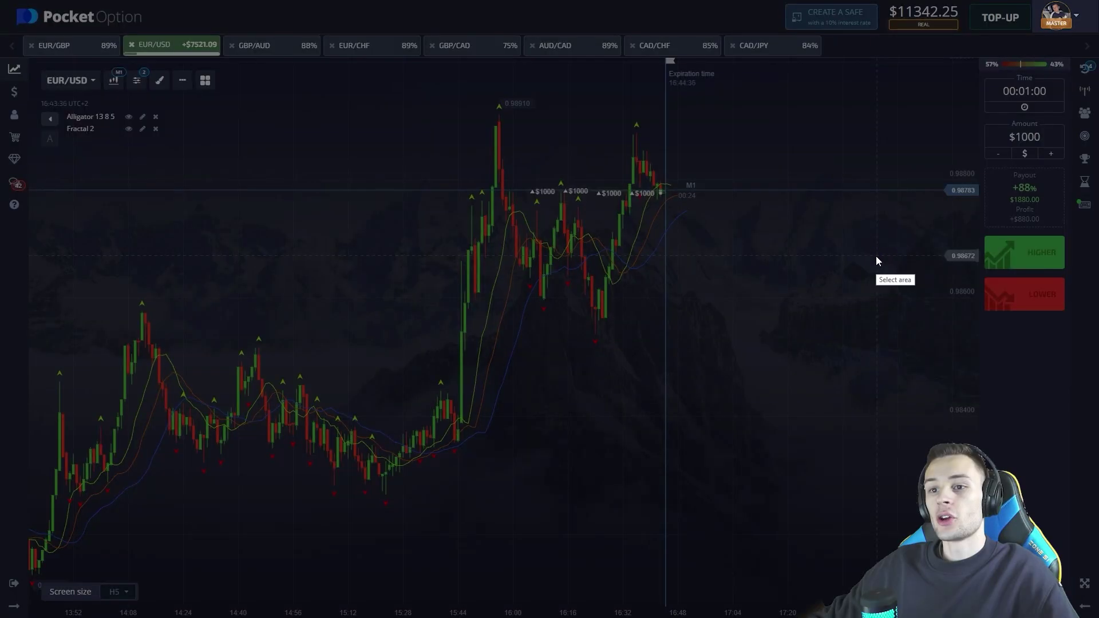
{"action": "left_click_drag", "start_coordinate": [36, 58], "coordinate": [979, 611]}
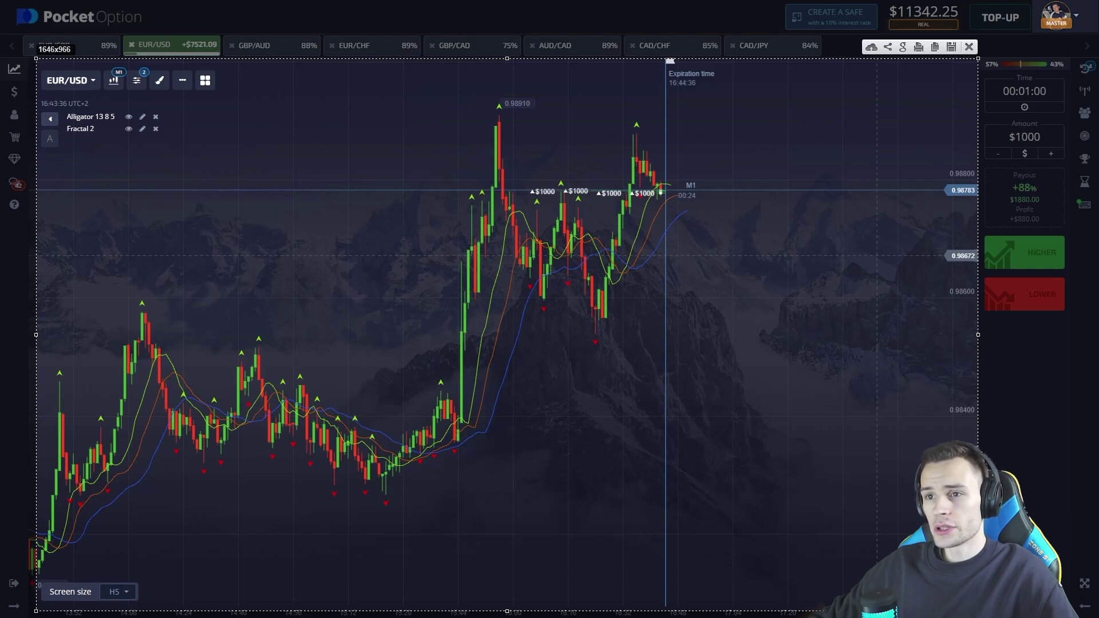
- Box the fractal low and latest candles in pink, add a pullback line and upward arrow
{"action": "mouse_move", "coordinate": [638, 359]}
{"action": "left_mouse_down"}
{"action": "mouse_move", "coordinate": [567, 317]}
{"action": "mouse_move", "coordinate": [622, 300]}
{"action": "mouse_move", "coordinate": [624, 281]}
{"action": "left_mouse_up"}
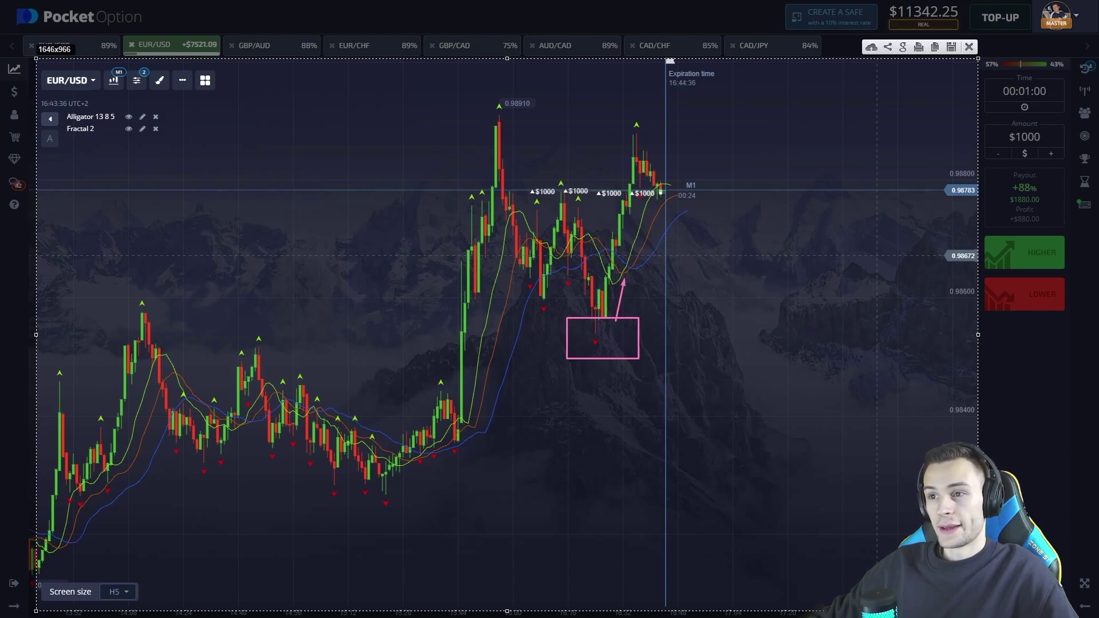
{"action": "left_click_drag", "start_coordinate": [630, 155], "coordinate": [663, 198]}
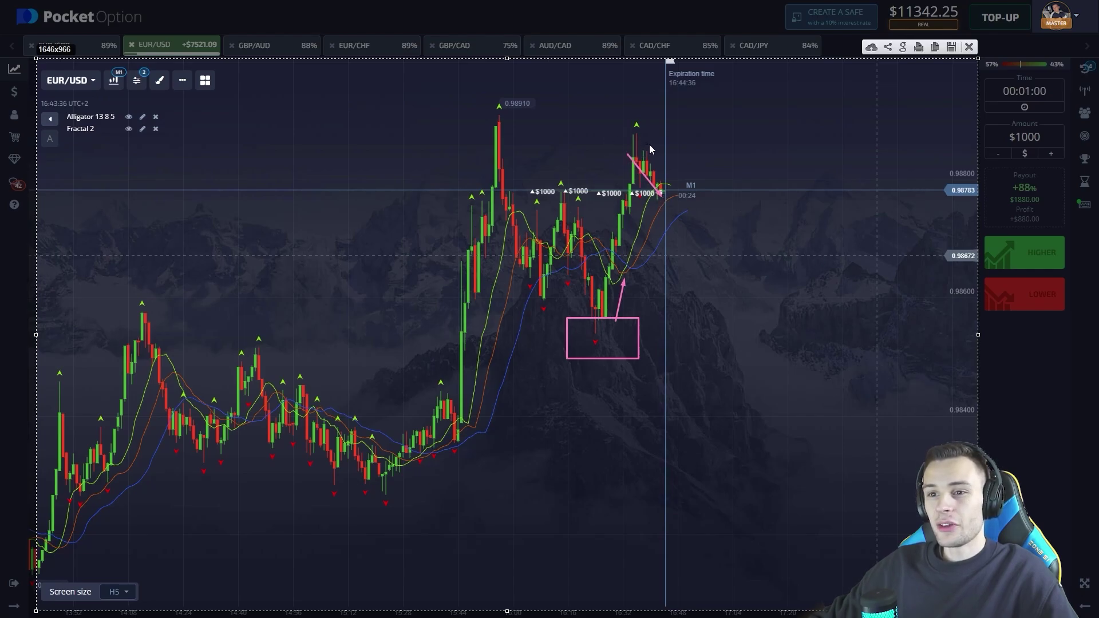
{"action": "left_click_drag", "start_coordinate": [633, 132], "coordinate": [665, 194]}
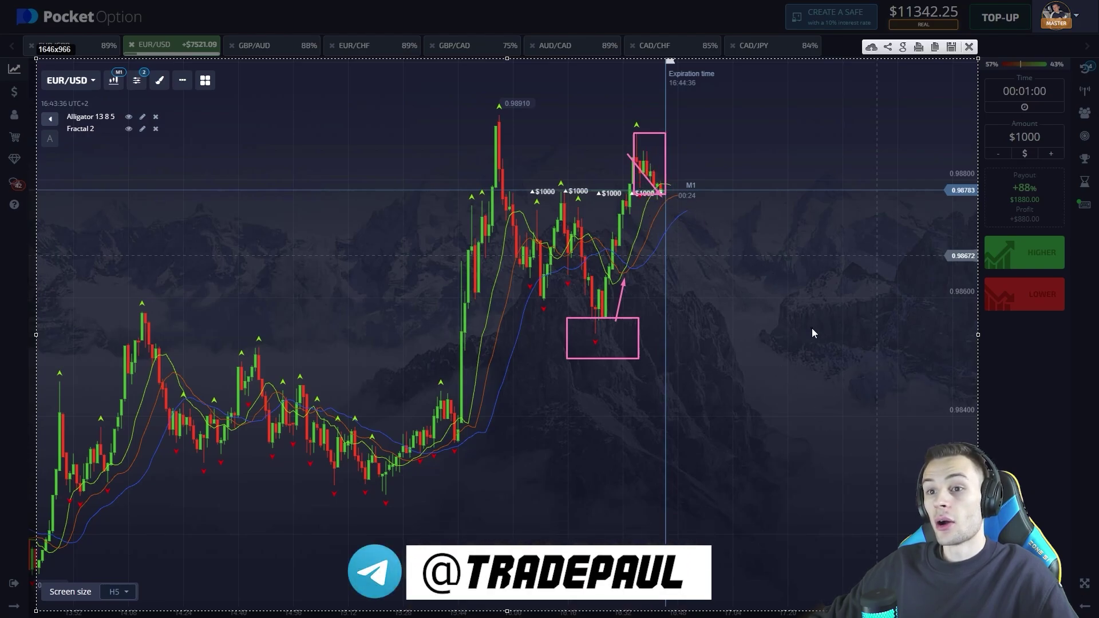
{"action": "mouse_move", "coordinate": [676, 190]}
{"action": "left_mouse_down"}
{"action": "mouse_move", "coordinate": [696, 154]}
{"action": "mouse_move", "coordinate": [687, 151]}
{"action": "left_mouse_up"}
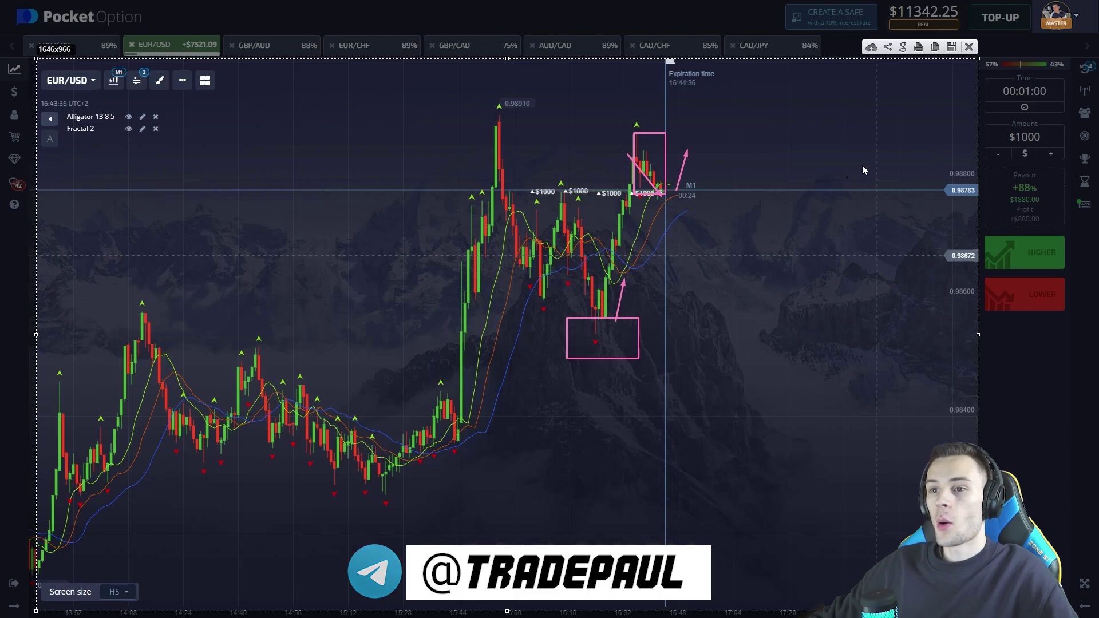
{"action": "left_click", "coordinate": [969, 47]}
- Watch the four EUR/USD trades close in profit at $18882.25, then hide the trades list
{"action": "left_click", "coordinate": [1084, 67]}
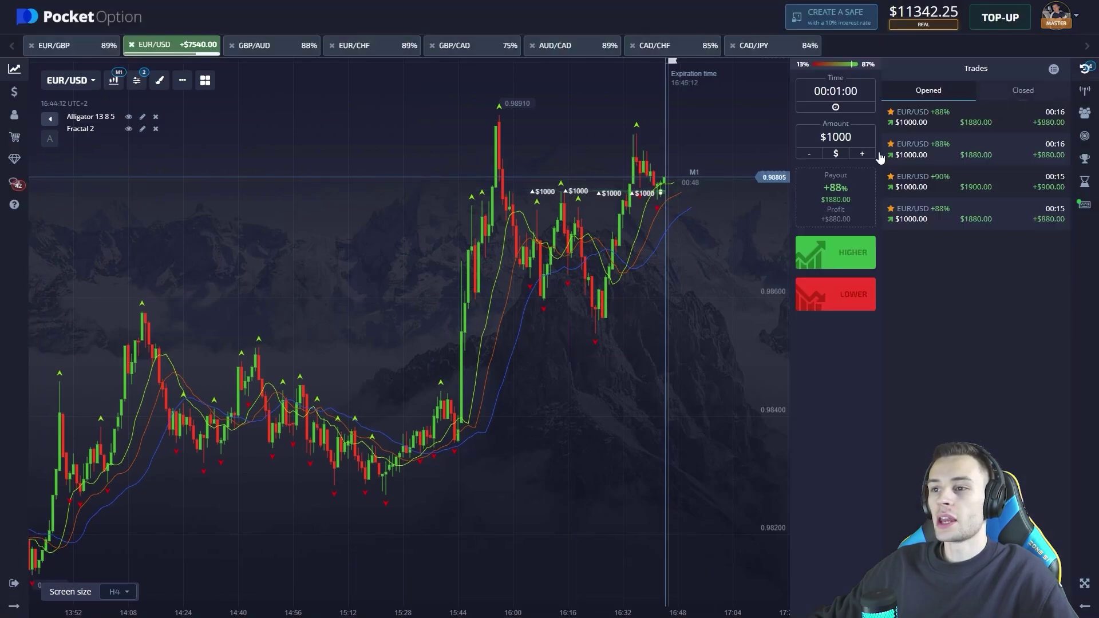
{"action": "scroll", "coordinate": [611, 243], "scroll_direction": "up", "scroll_amount": 2}
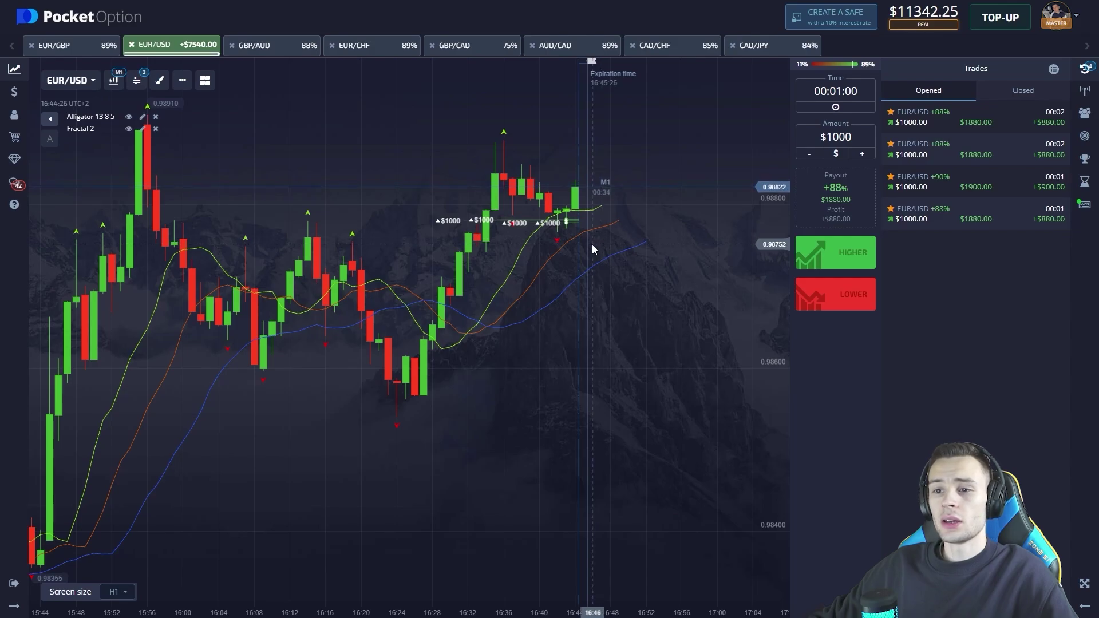
{"action": "left_click", "coordinate": [1084, 69]}
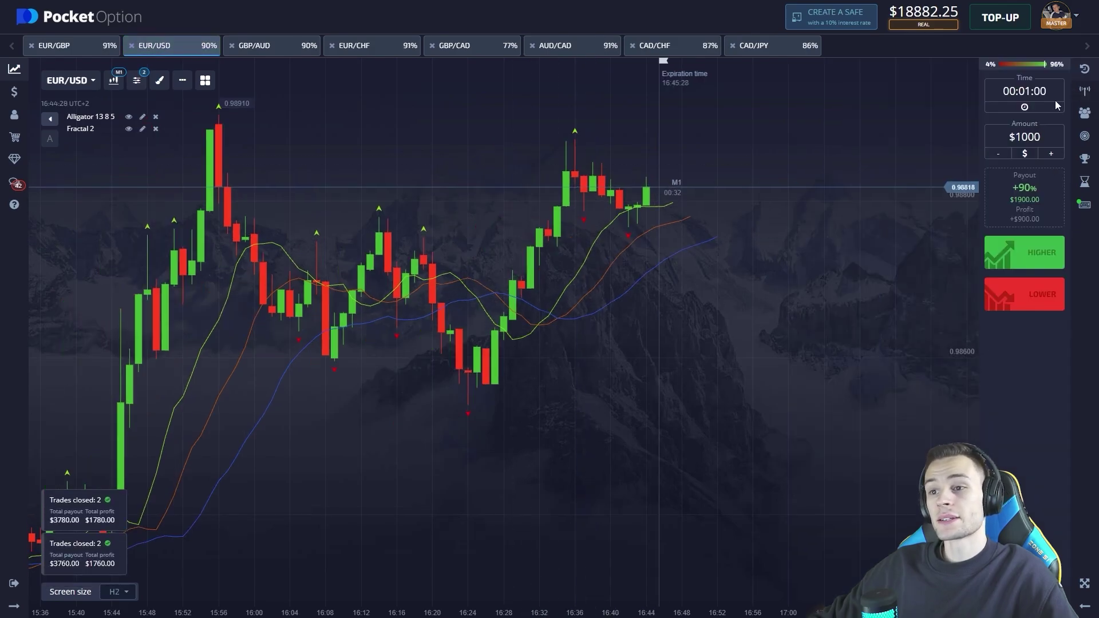
{"action": "scroll", "coordinate": [770, 242], "scroll_direction": "down", "scroll_amount": 5}
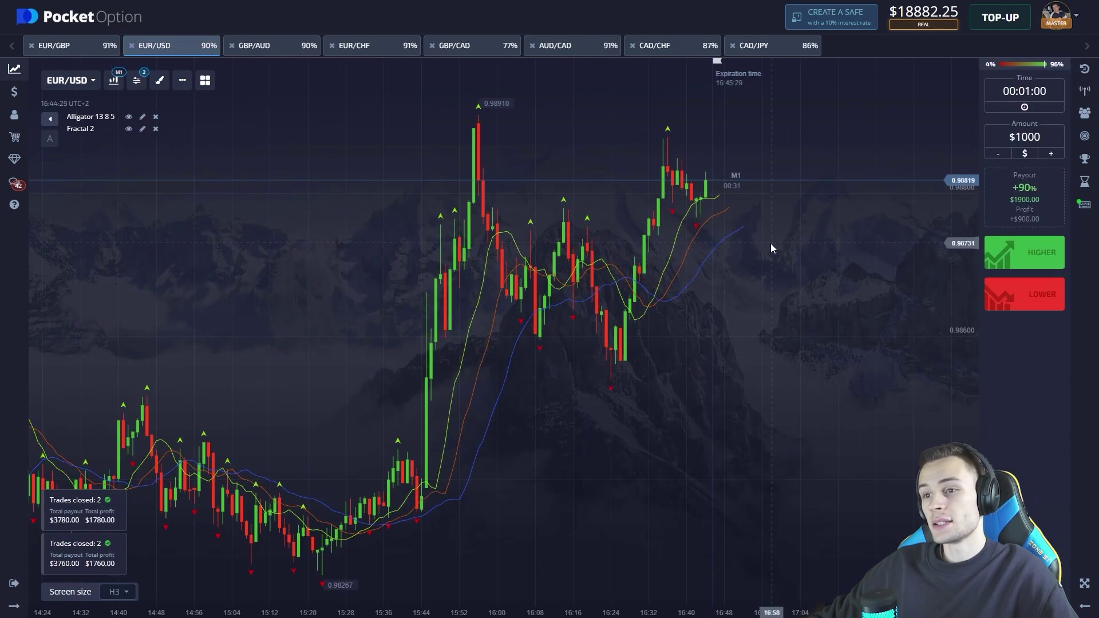
- Move from CAD/CHF, CAD/JPY and EUR/CHF to EUR/GBP and buy $1000 Higher trades
{"action": "left_click", "coordinate": [664, 46]}
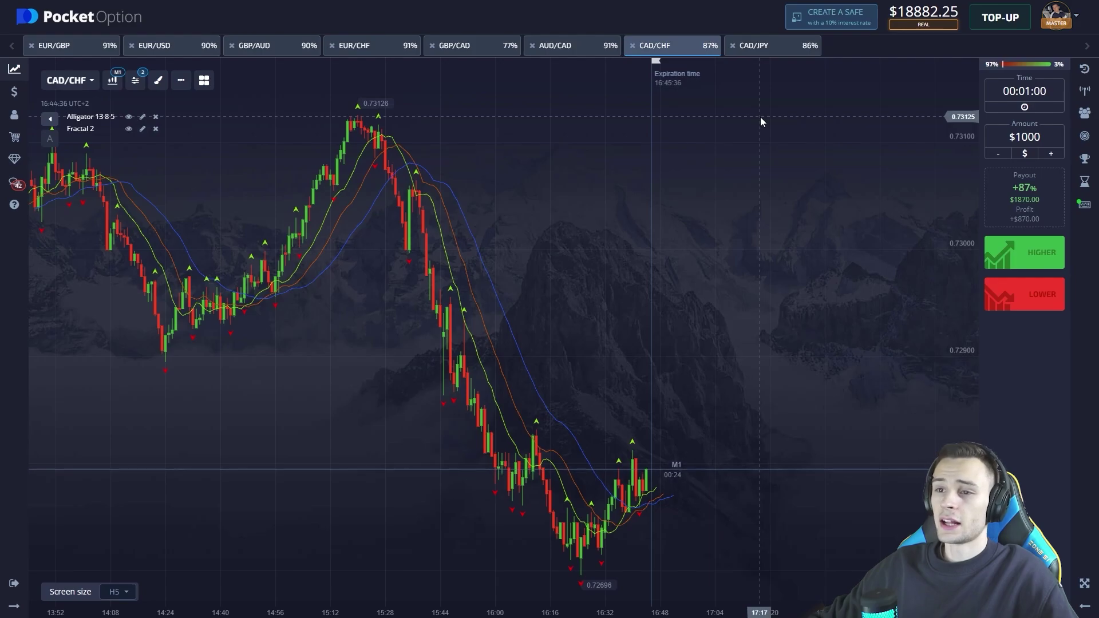
{"action": "left_click", "coordinate": [767, 52]}
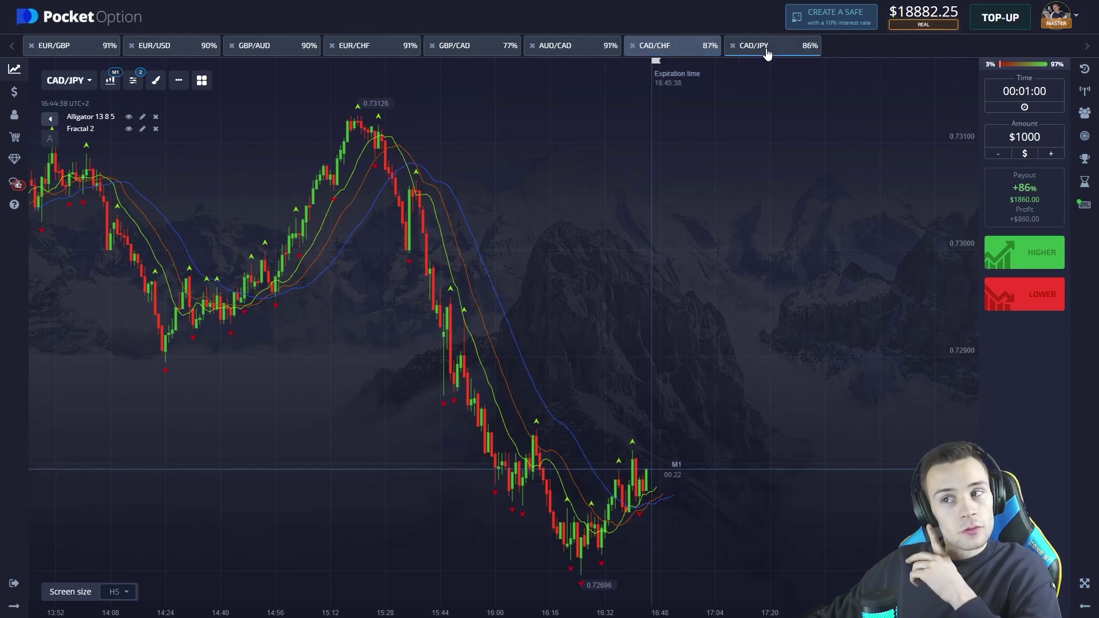
{"action": "left_click", "coordinate": [368, 50]}
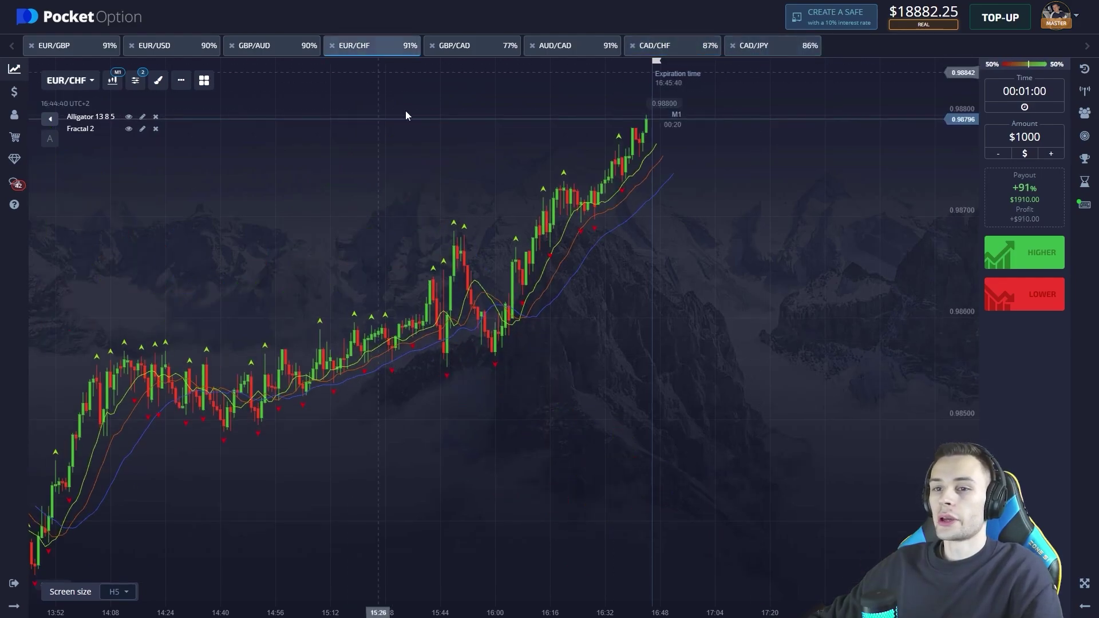
{"action": "left_click", "coordinate": [66, 47]}
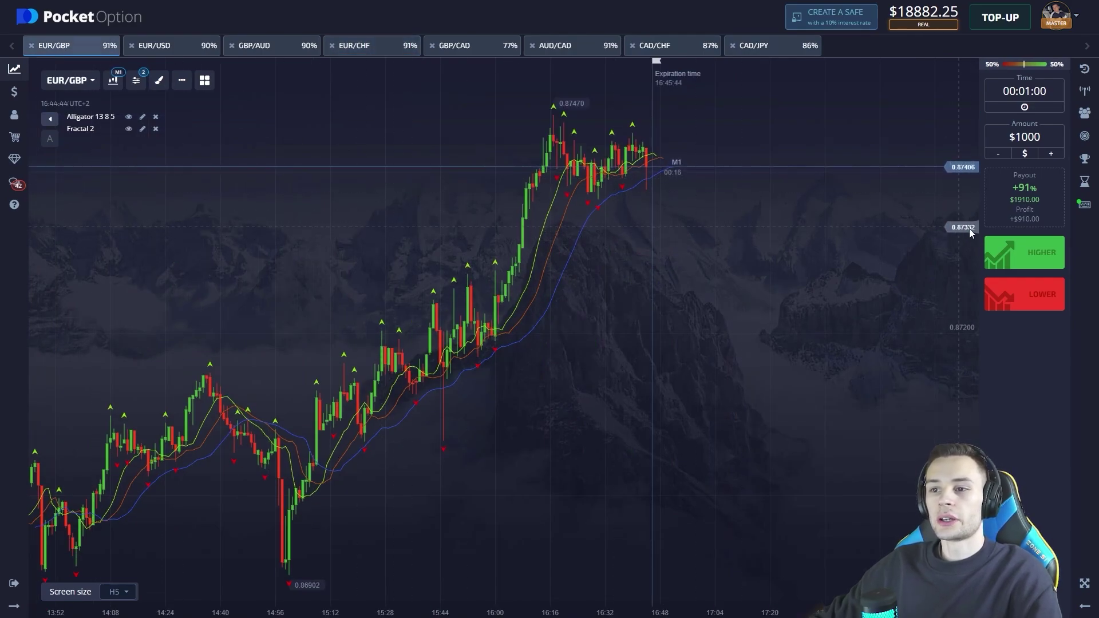
{"action": "left_click", "coordinate": [1021, 255]}
{"action": "left_click", "coordinate": [1021, 255]}
{"action": "left_click", "coordinate": [1021, 255]}
{"action": "left_click", "coordinate": [1021, 255]}
{"action": "left_click", "coordinate": [1021, 255]}
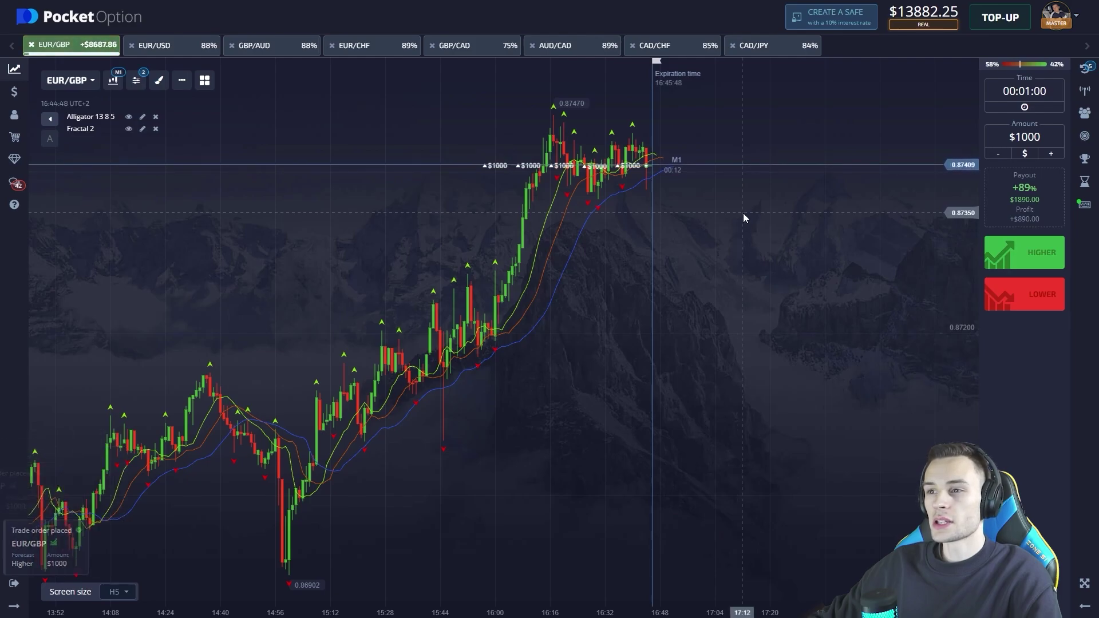
{"action": "key", "text": "Print"}
- Capture the EUR/GBP chart and add pink up-right arrows, candle boxes and a tall upward arrow
{"action": "left_click_drag", "start_coordinate": [28, 60], "coordinate": [934, 601]}
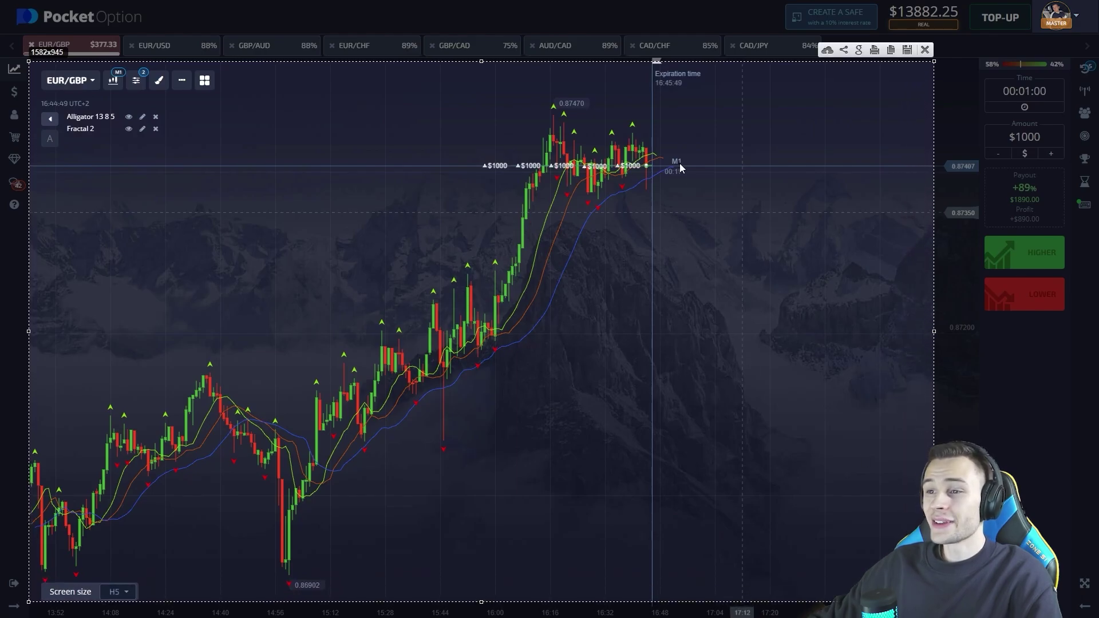
{"action": "left_click_drag", "start_coordinate": [685, 164], "coordinate": [726, 127]}
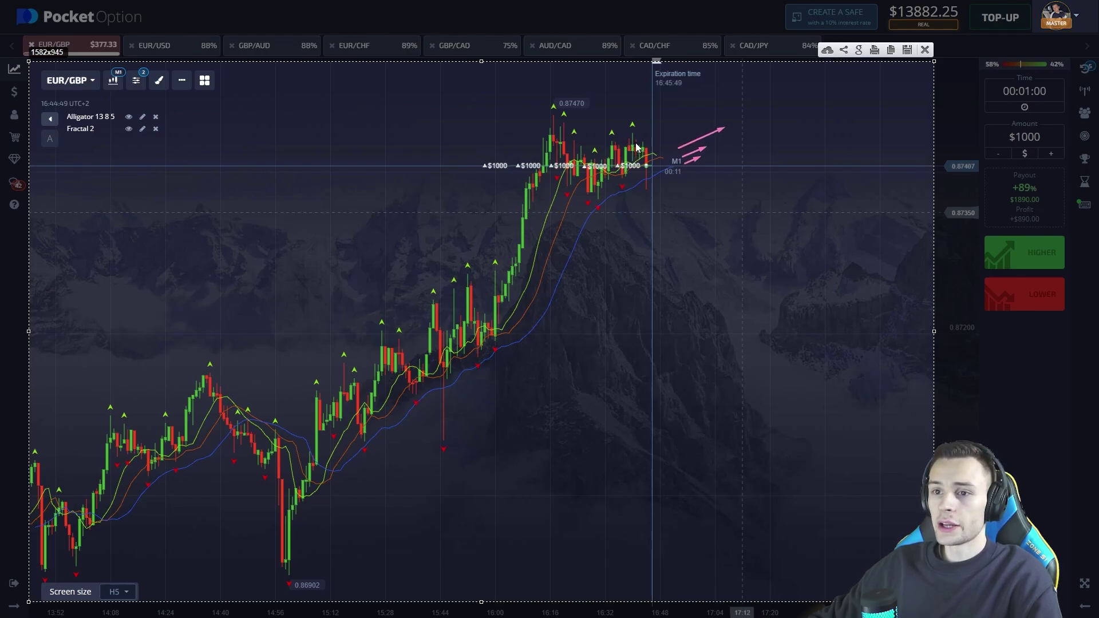
{"action": "left_click_drag", "start_coordinate": [630, 130], "coordinate": [632, 135]}
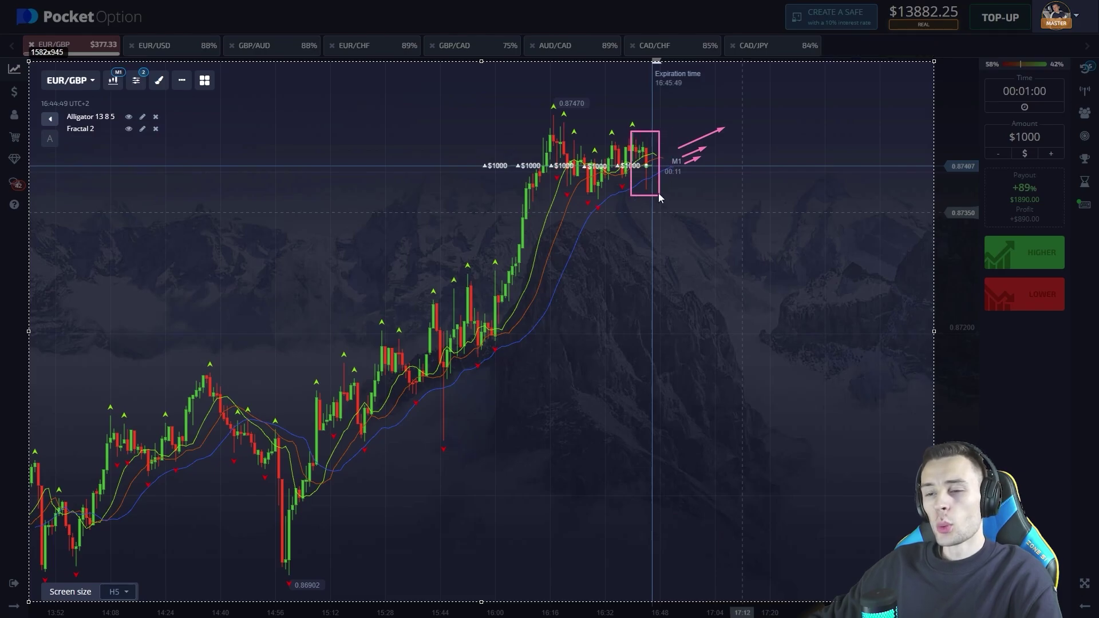
{"action": "mouse_move", "coordinate": [658, 191]}
{"action": "left_mouse_down"}
{"action": "mouse_move", "coordinate": [640, 170]}
{"action": "mouse_move", "coordinate": [652, 194]}
{"action": "left_mouse_up"}
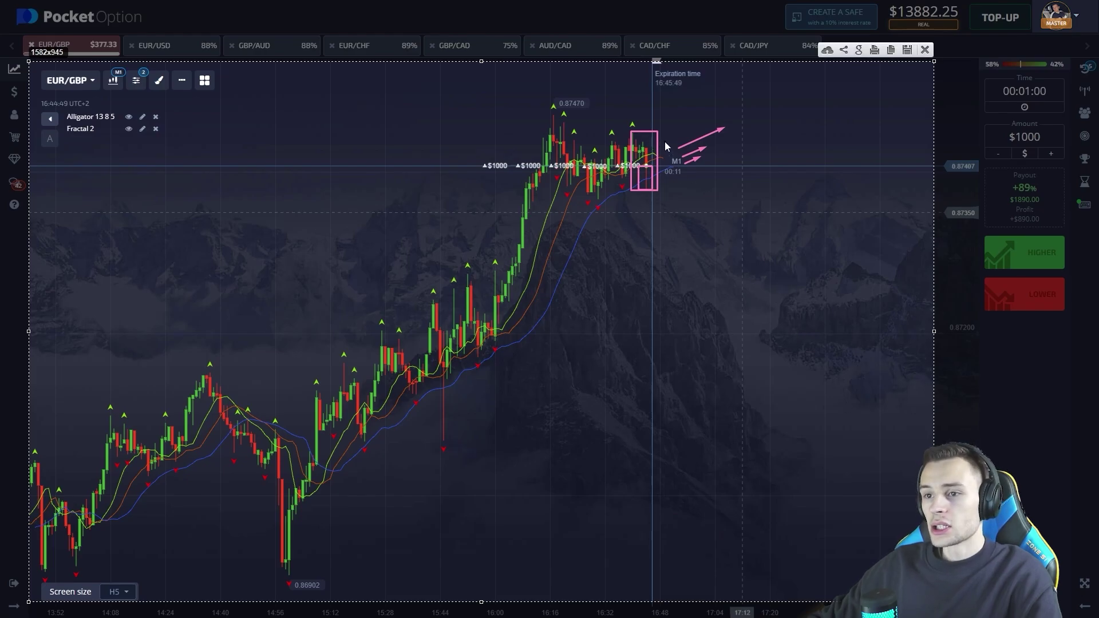
{"action": "left_click_drag", "start_coordinate": [669, 138], "coordinate": [669, 91]}
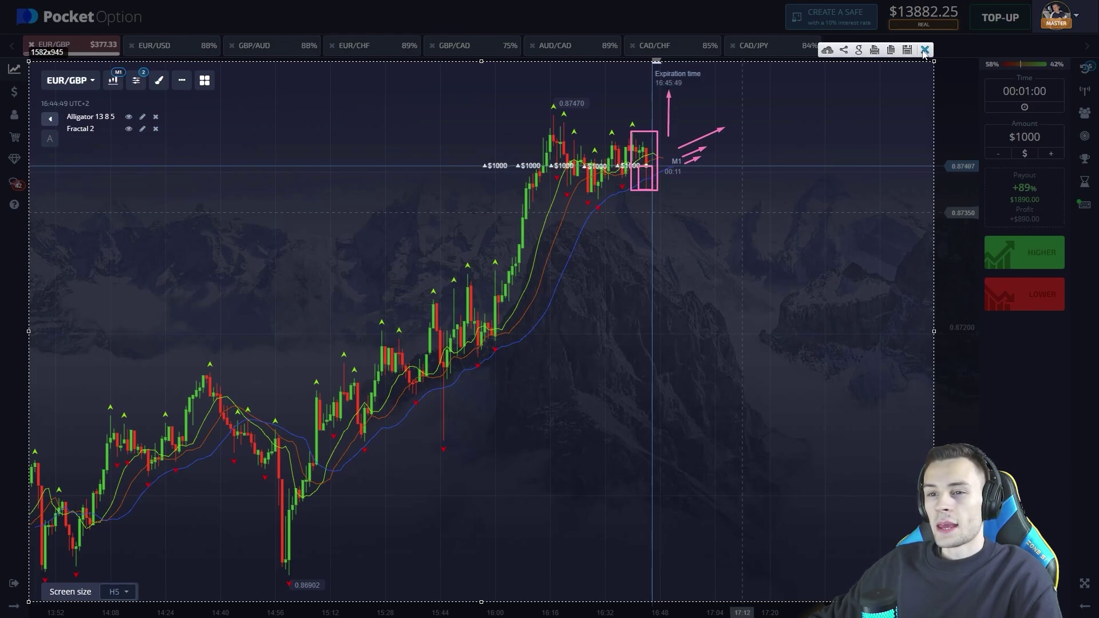
{"action": "left_click", "coordinate": [923, 50]}
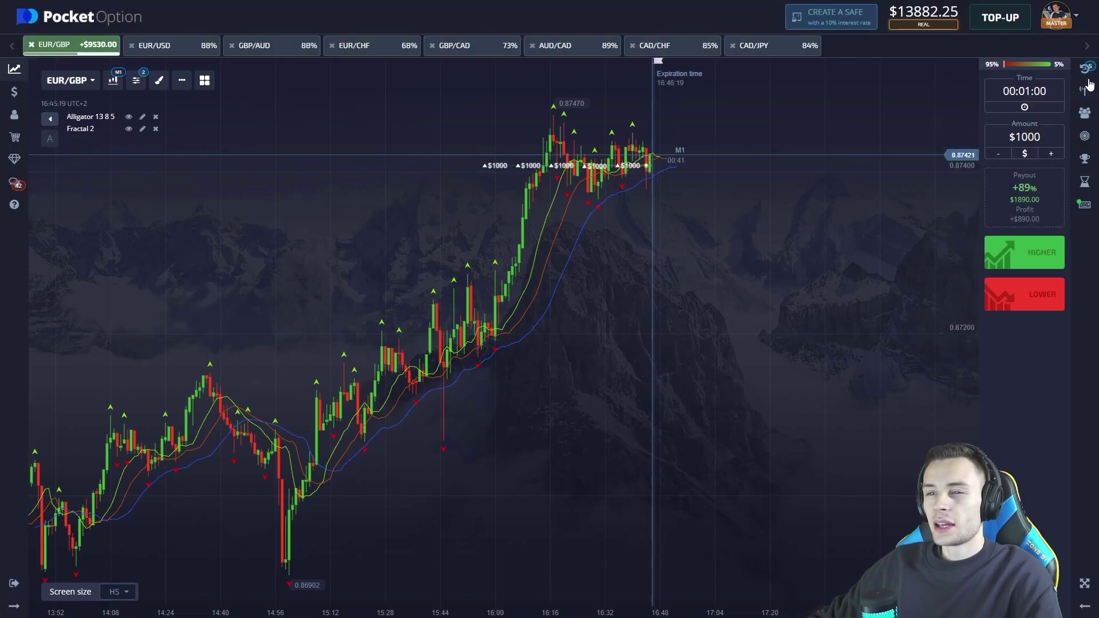
- Show the trades list and zoom in while the five EUR/GBP trades close at $23412.25
{"action": "left_click", "coordinate": [1086, 74]}
{"action": "scroll", "coordinate": [621, 214], "scroll_direction": "up", "scroll_amount": 5}
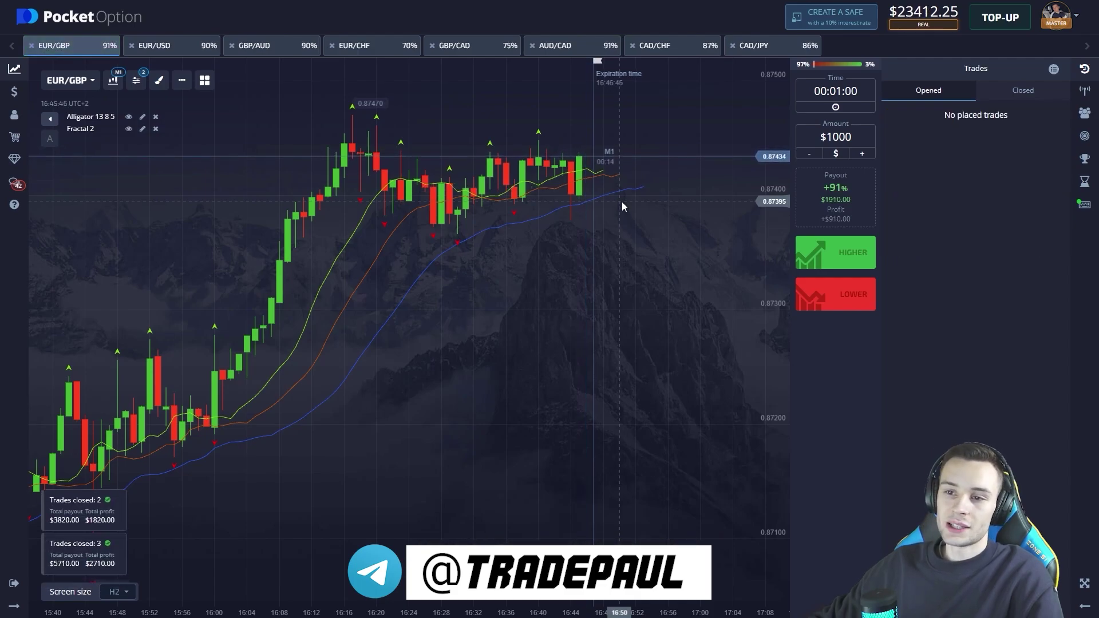
- Hide the trades list, look at AUD/CAD and CAD/CHF, then pan the GBP/AUD chart
{"action": "left_click", "coordinate": [1084, 69]}
{"action": "scroll", "coordinate": [736, 187], "scroll_direction": "down", "scroll_amount": 3}
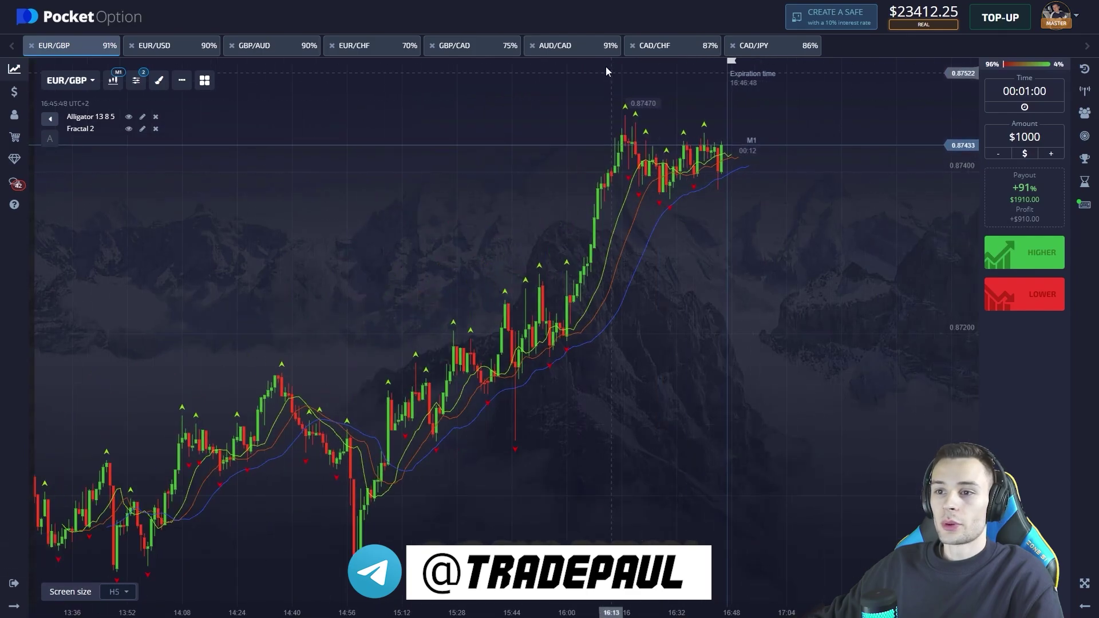
{"action": "left_click", "coordinate": [569, 49]}
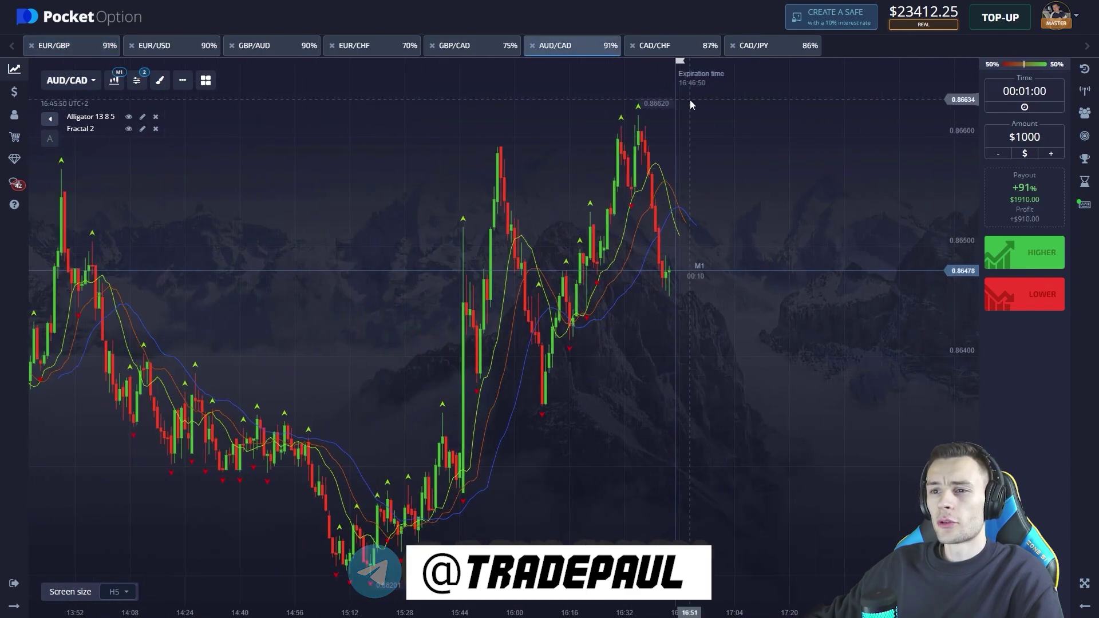
{"action": "left_click", "coordinate": [666, 48]}
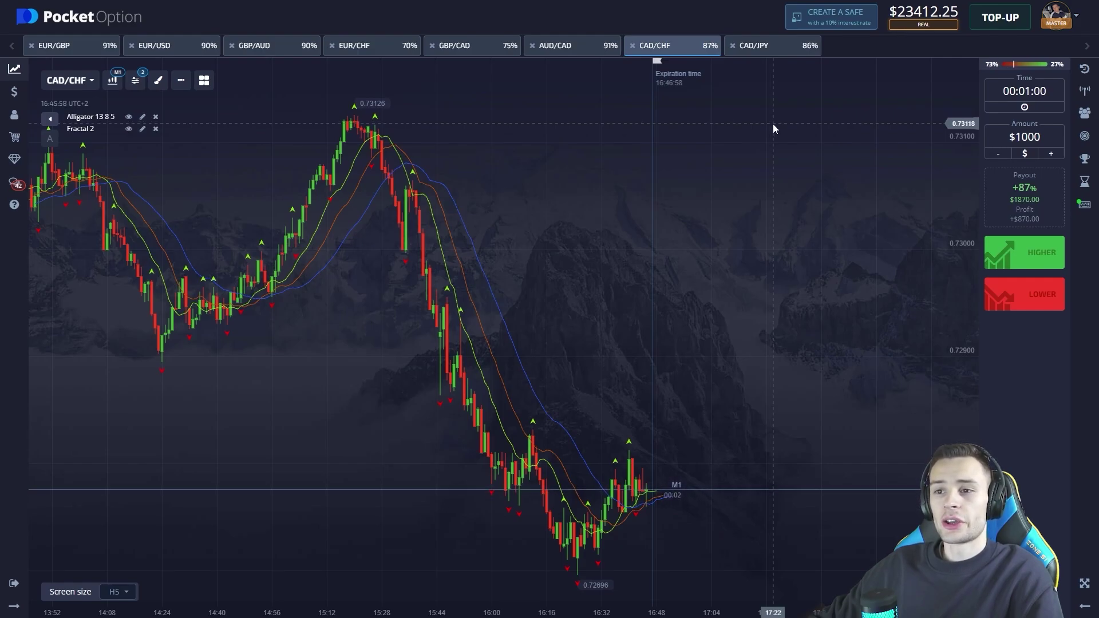
{"action": "left_click", "coordinate": [264, 46]}
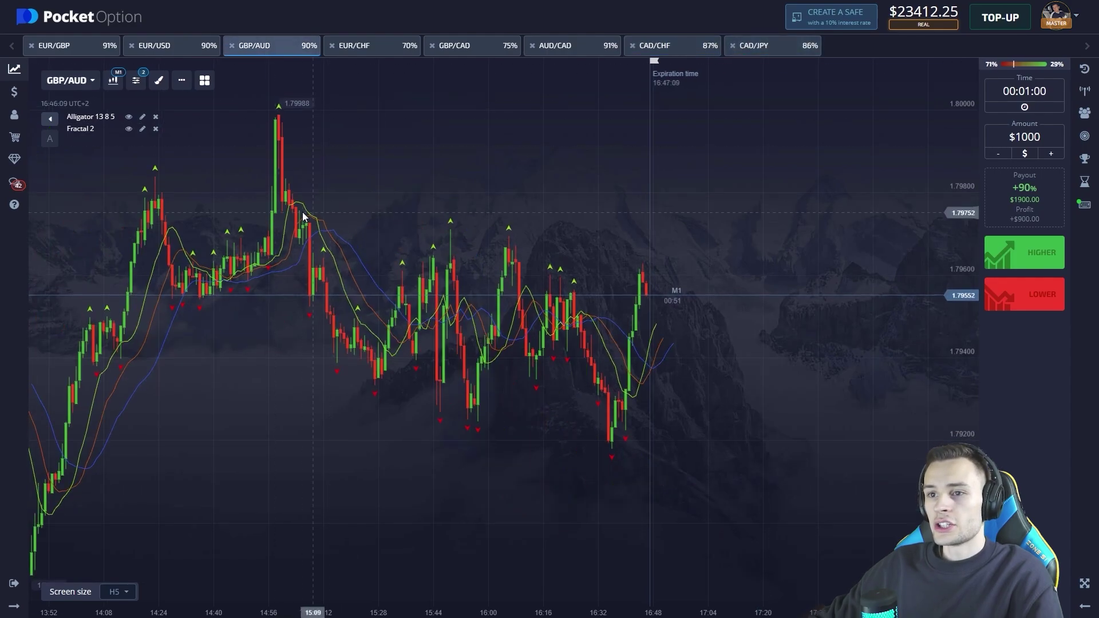
{"action": "left_click_drag", "start_coordinate": [304, 216], "coordinate": [324, 232]}
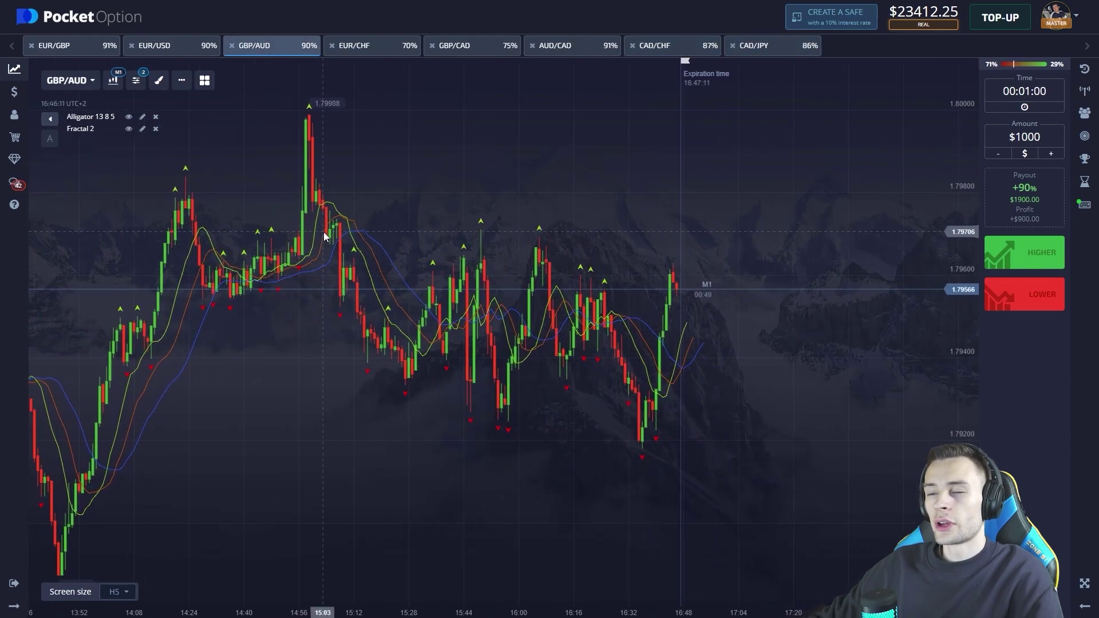